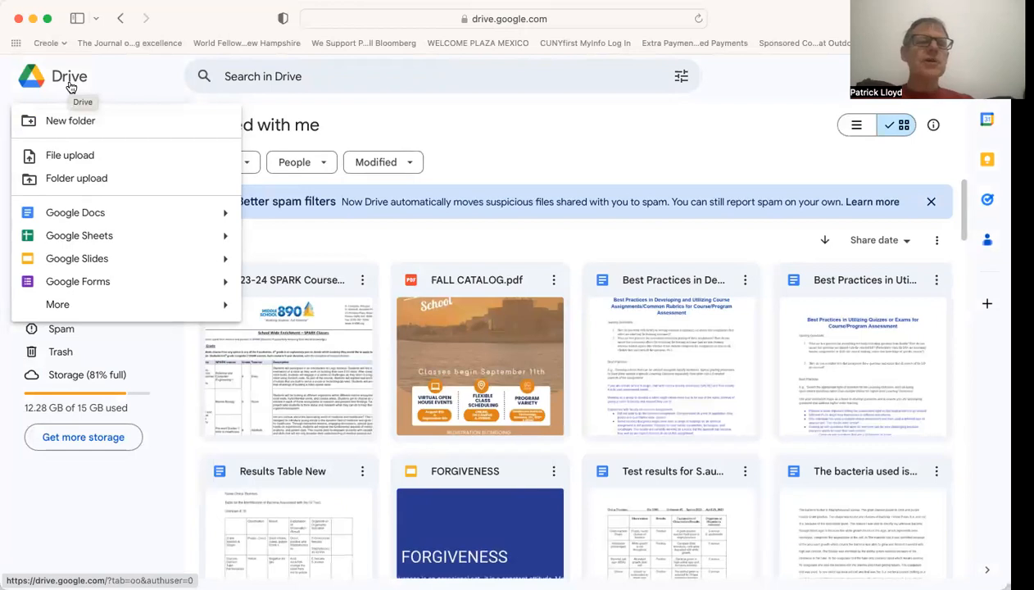
Create a new blank Google Sheets spreadsheet and enter the header "distance r (cm)" in cell C4.
click(79, 236)
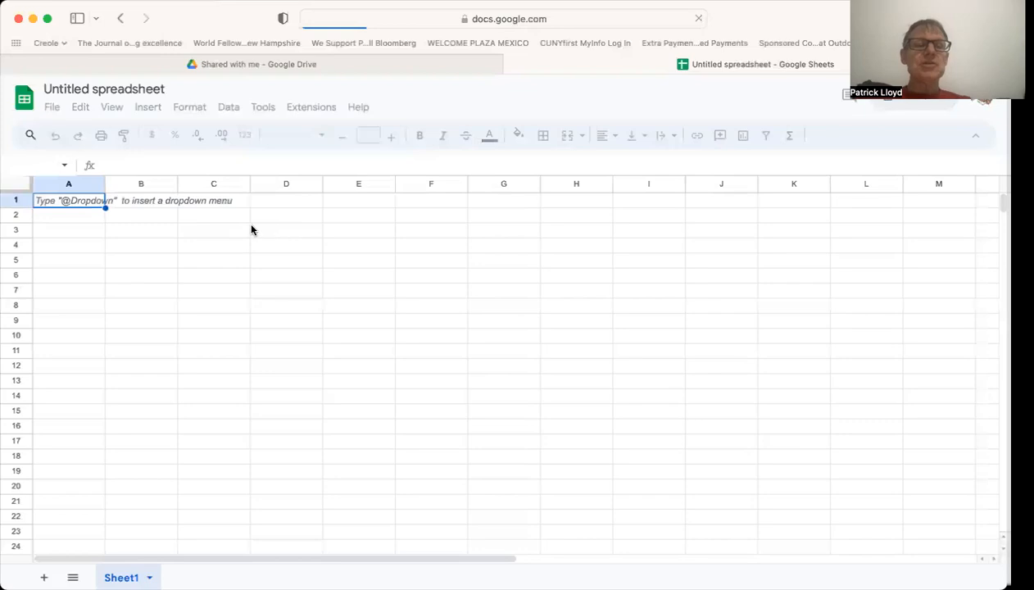
click(211, 249)
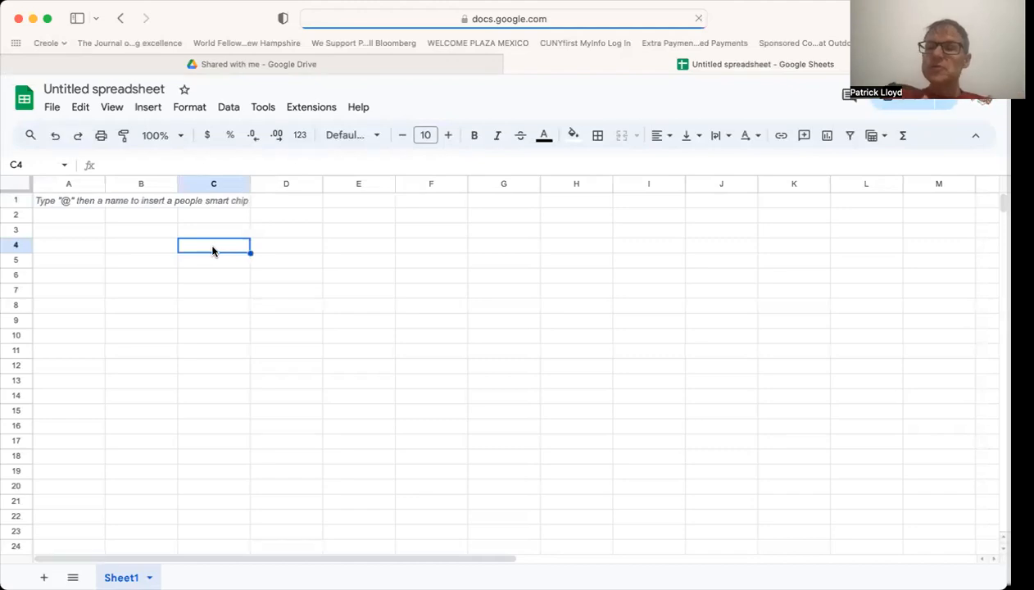
text(distance)
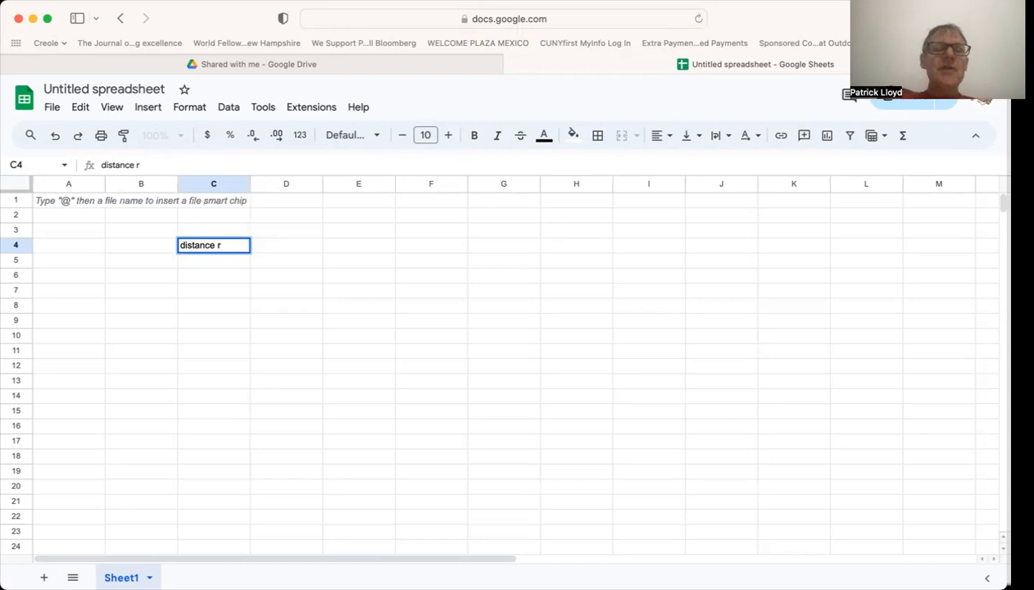
text(r (cm)
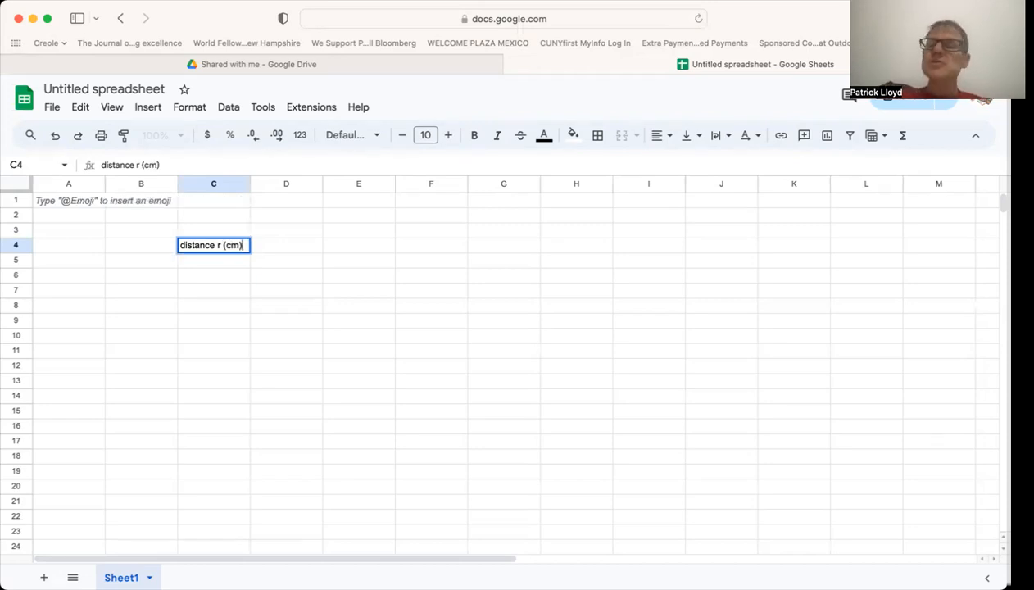
key(Return)
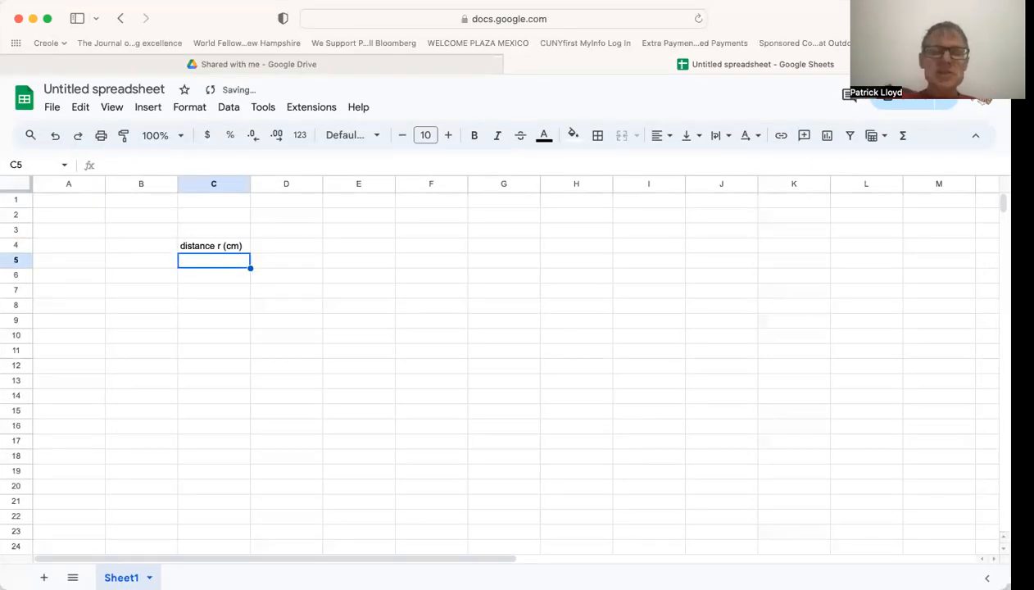
Enter the distance values 5, 6, 8, 10 and 12 in cells C5 to C9.
text(5)
key(Return)
text(6)
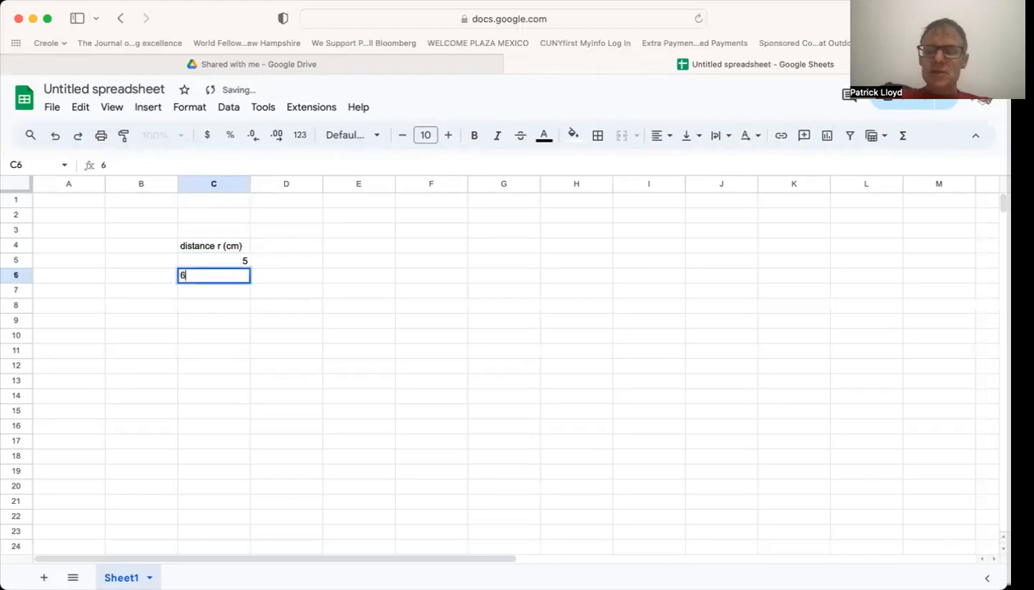
key(Return)
text(8)
key(Return)
text(10)
key(Return)
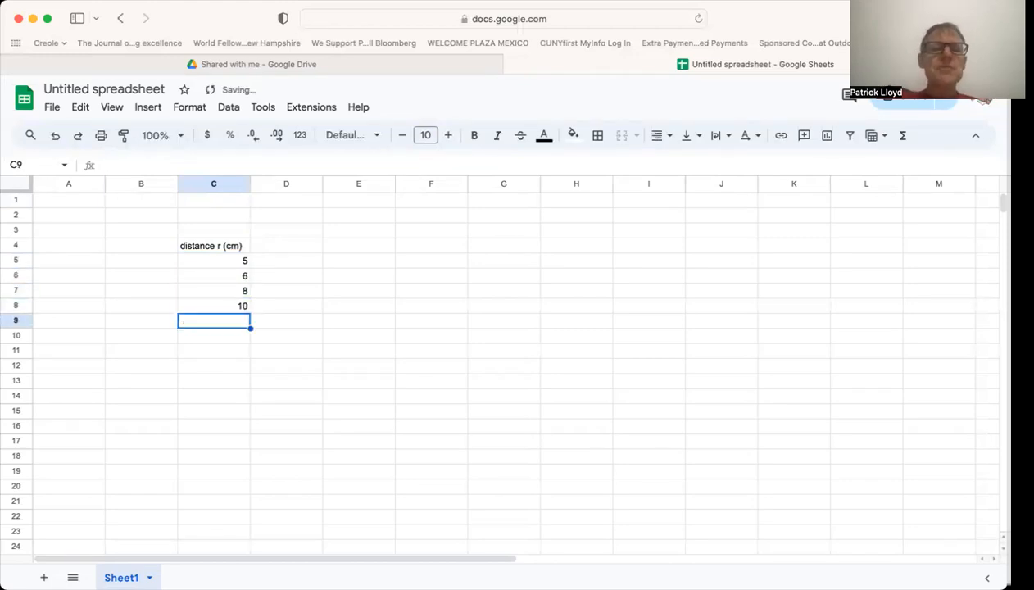
text(12)
key(Return)
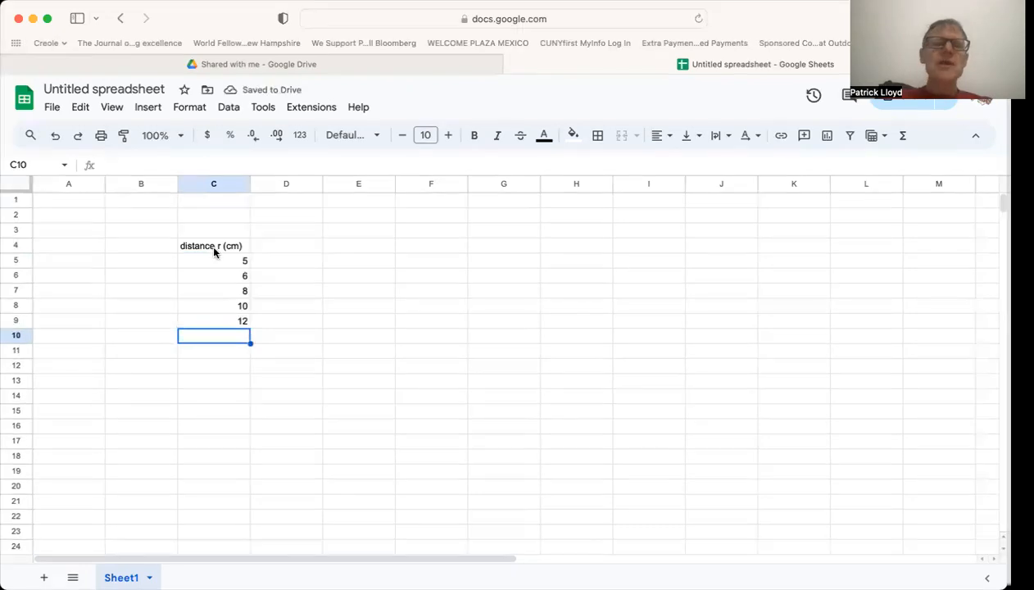
Enter the header "cpm" in cell D4, beside the distance header.
click(274, 247)
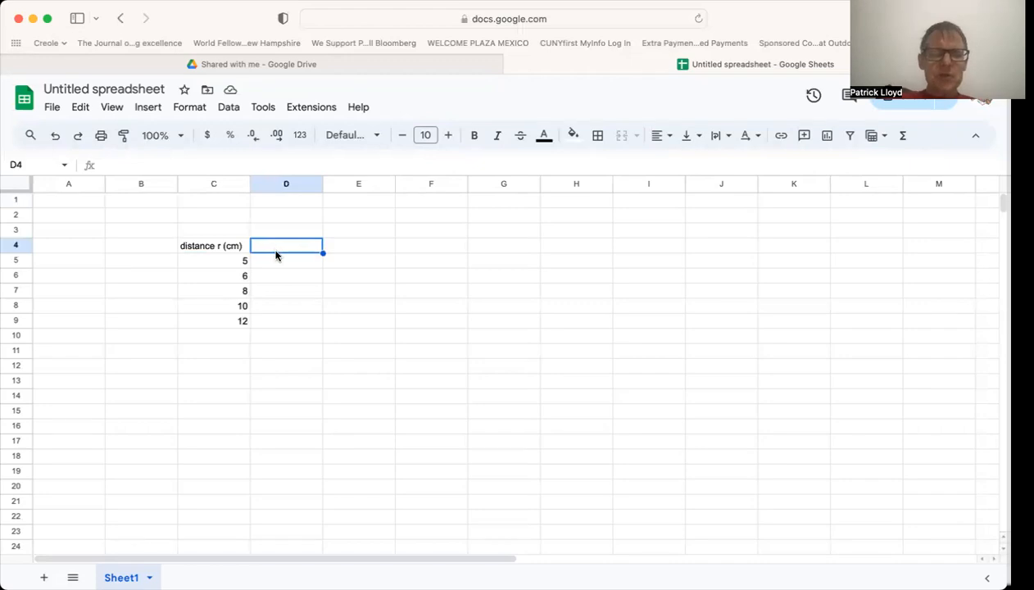
text(cpm)
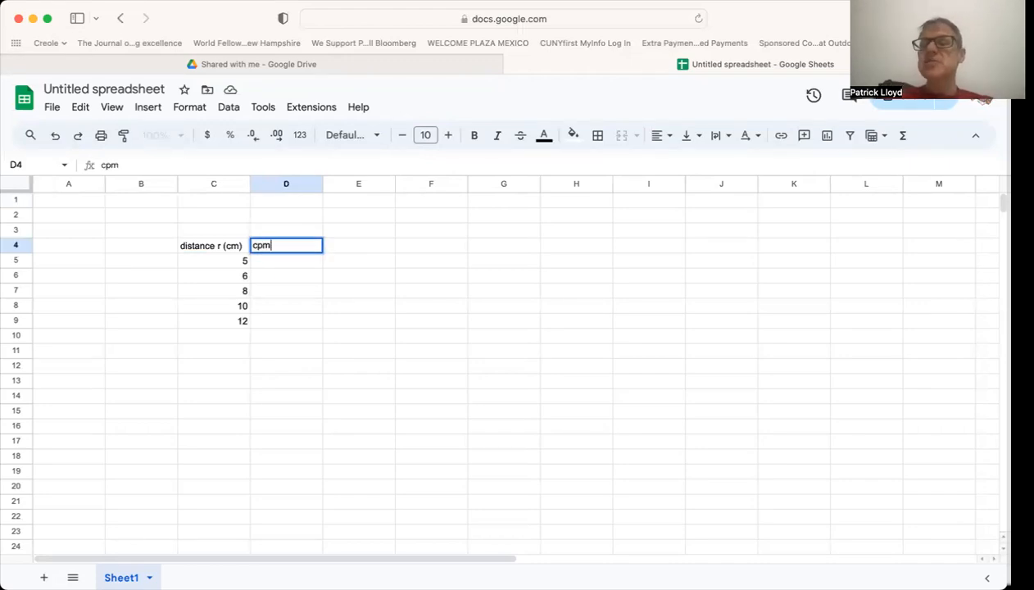
key(Return)
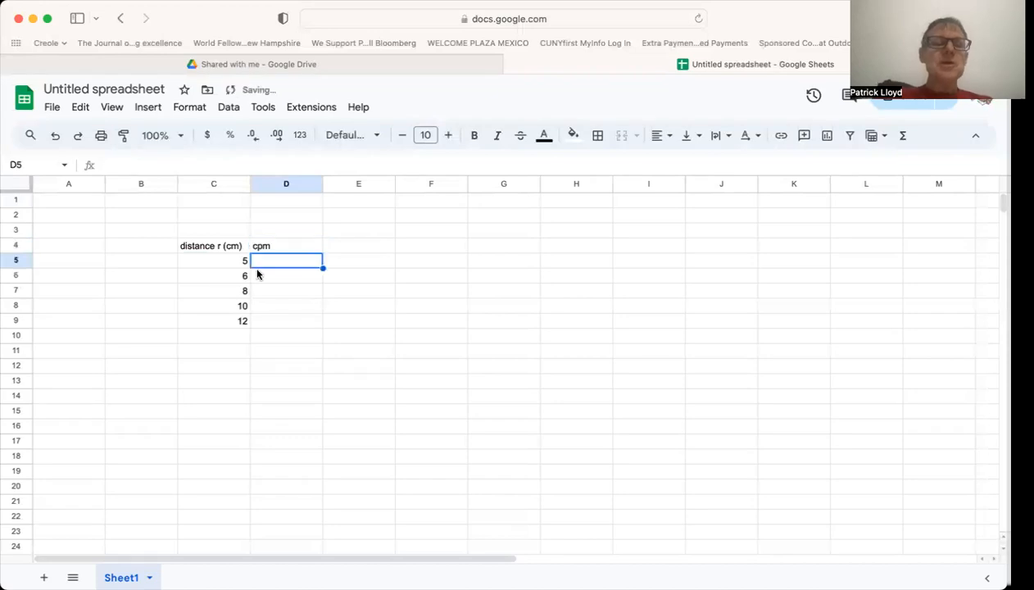
Center the header cells C4:E4 horizontally and make them bold.
drag(203, 244, 358, 248)
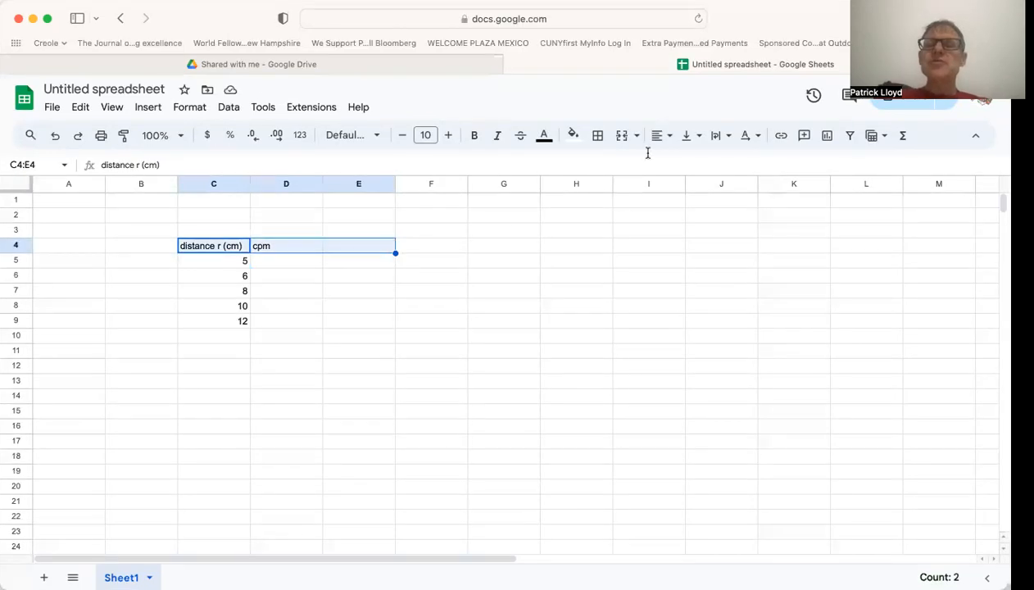
click(666, 136)
click(682, 162)
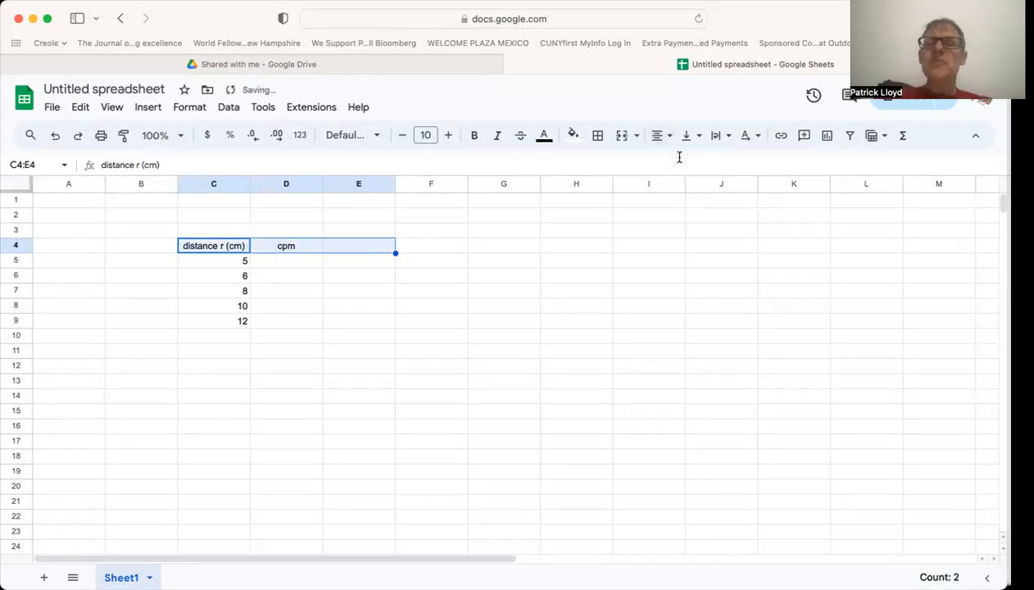
click(475, 137)
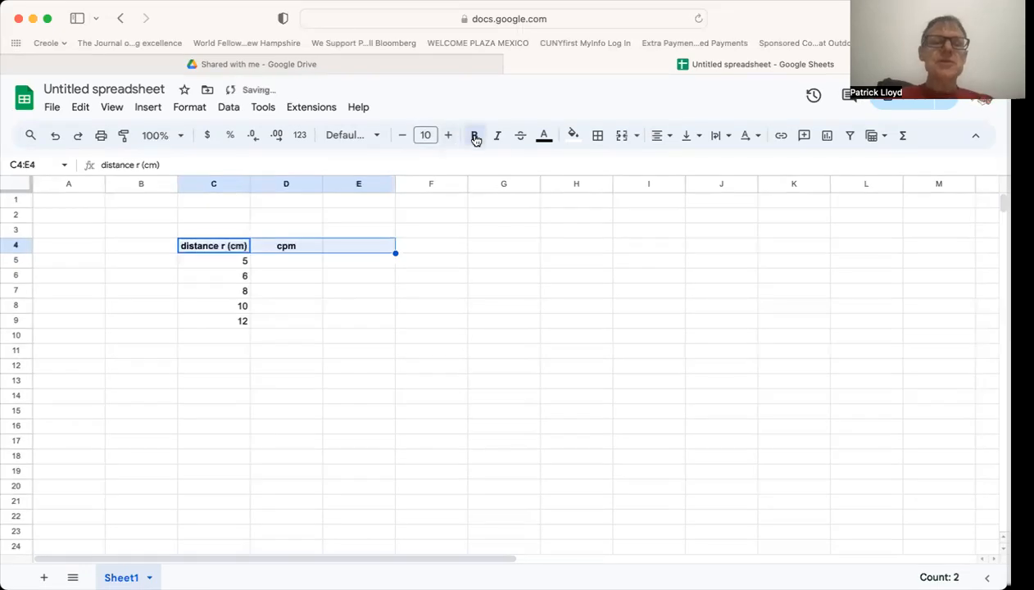
click(362, 366)
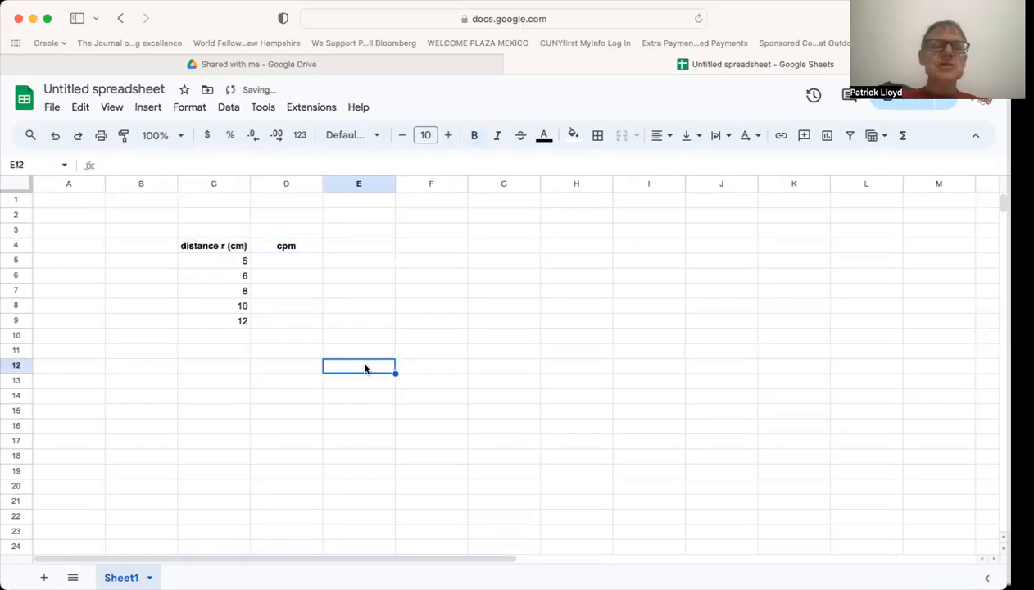
Enter the cpm values 120, 110, 100, 80 and 55 in cells D5 to D9.
click(280, 260)
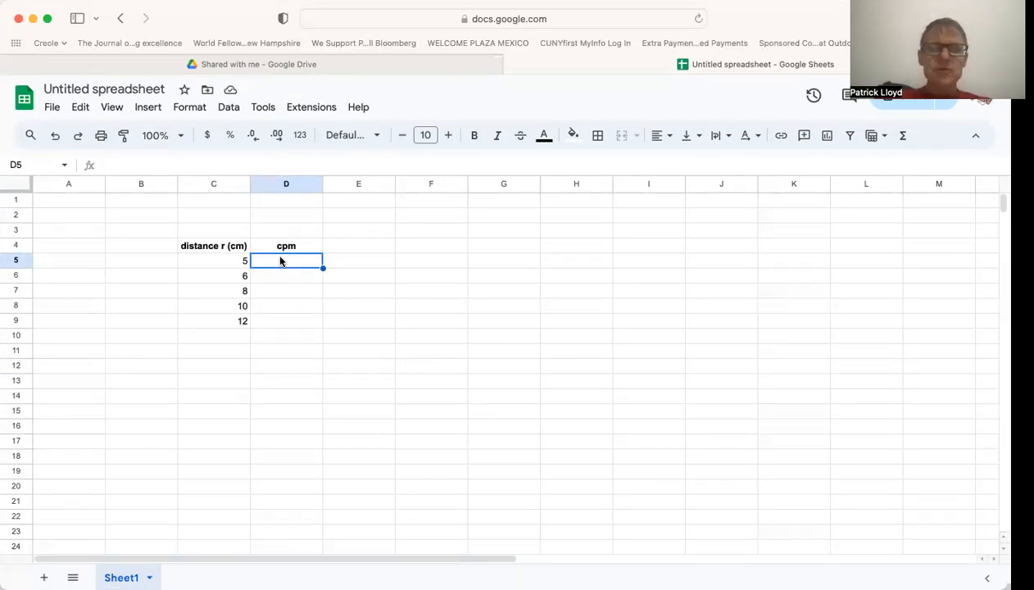
text(120)
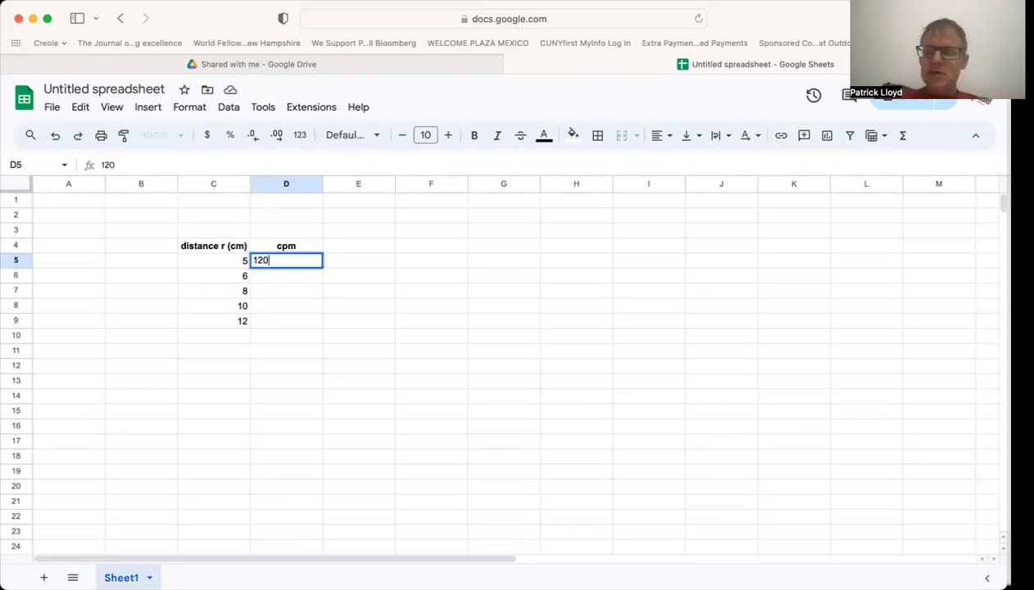
key(Return)
text(1)
key(Return)
text(100)
key(Return)
text(80)
key(Return)
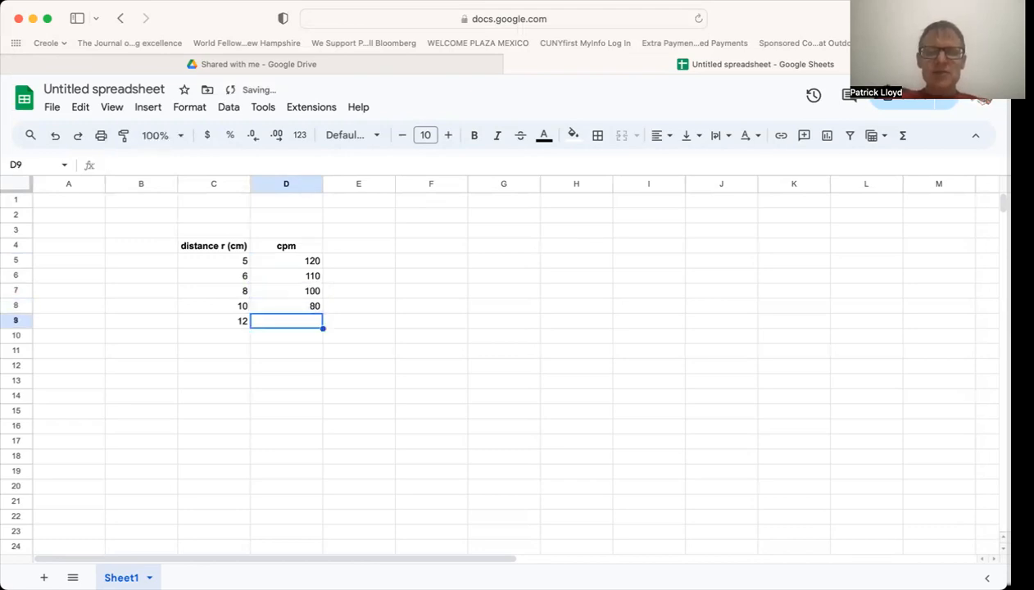
text(55)
key(Return)
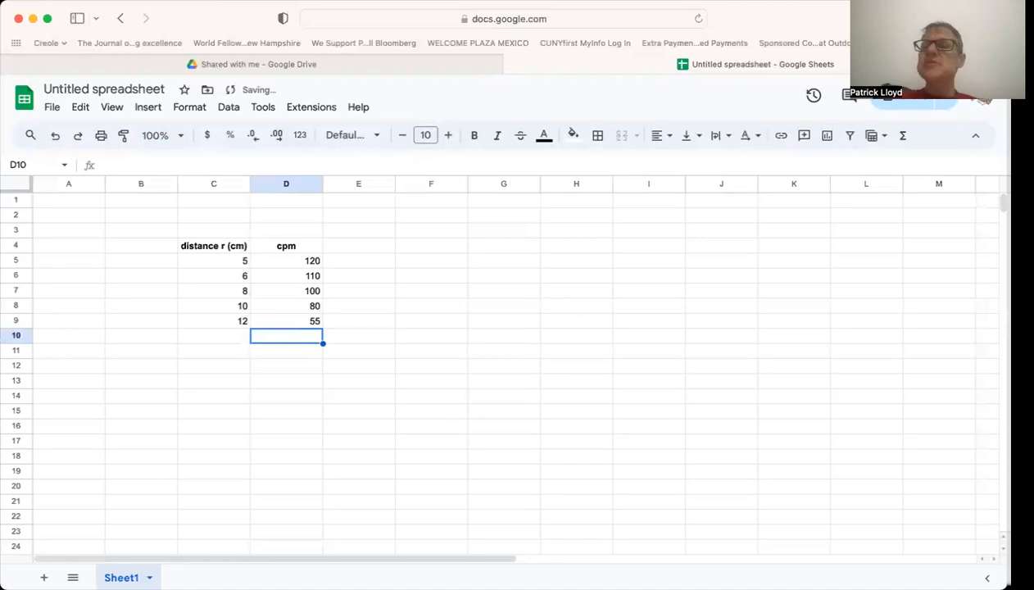
click(254, 364)
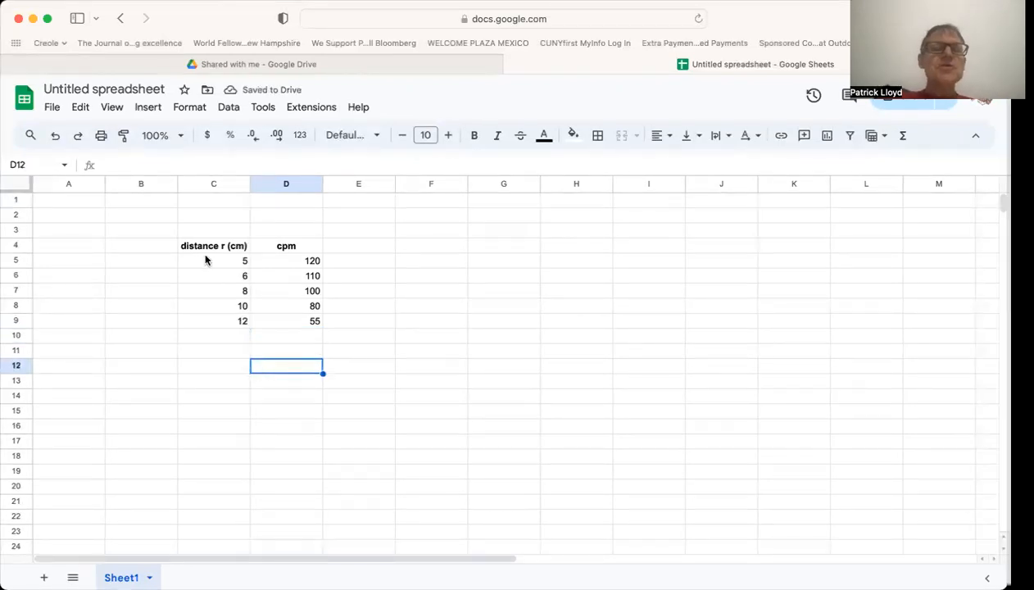
Insert a chart based on the distance and cpm data in C4:D9.
drag(205, 244, 285, 325)
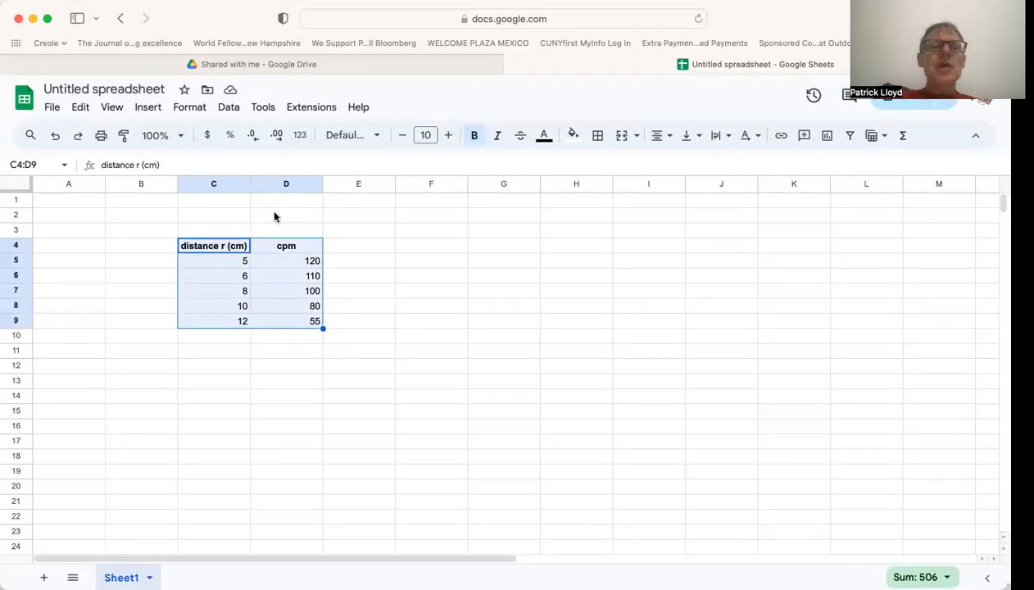
click(144, 107)
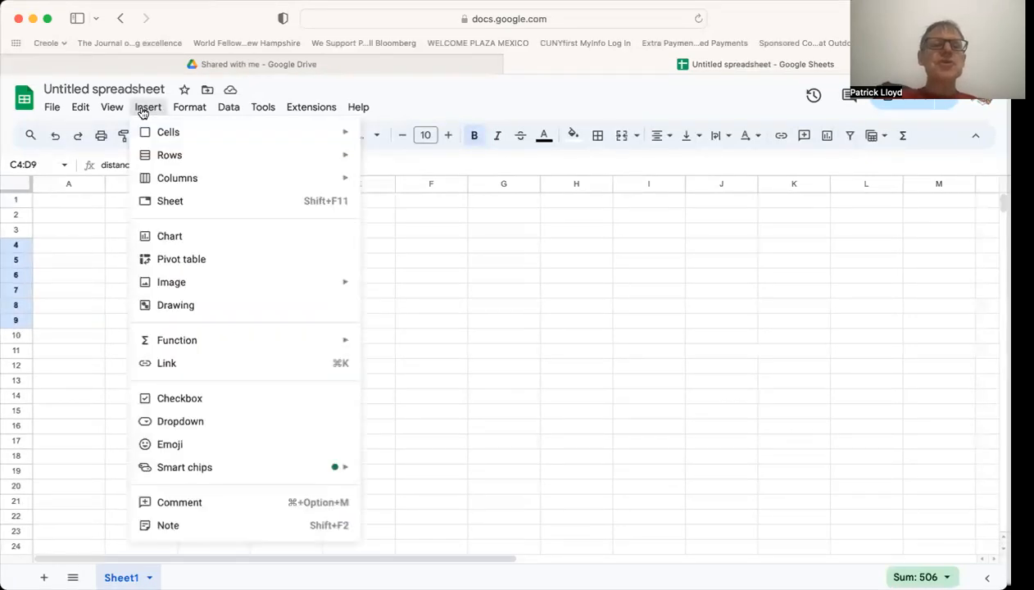
click(175, 236)
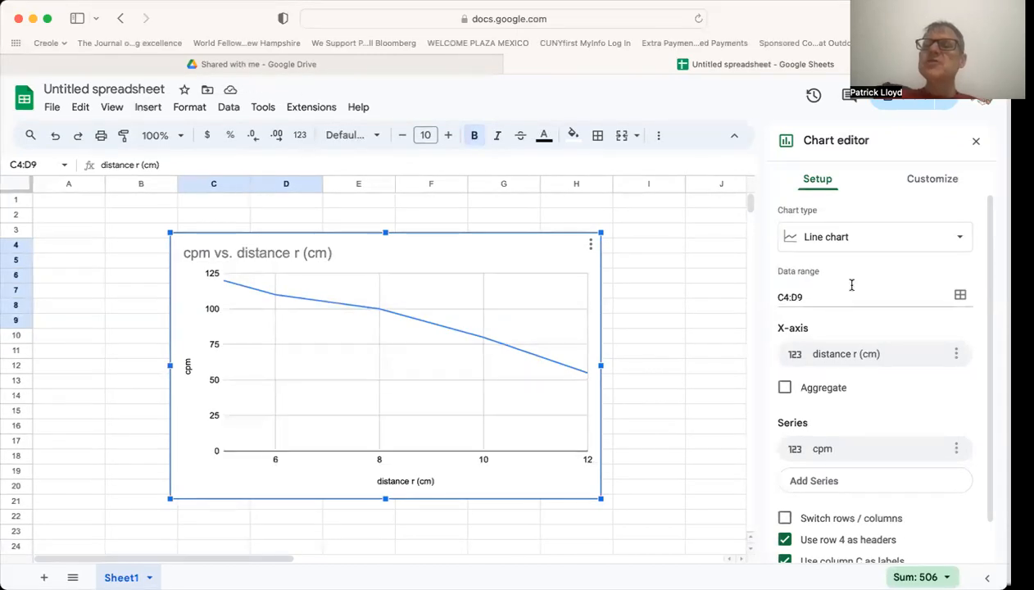
Change the type of the cpm vs. distance chart to Scatter chart.
click(962, 240)
click(960, 239)
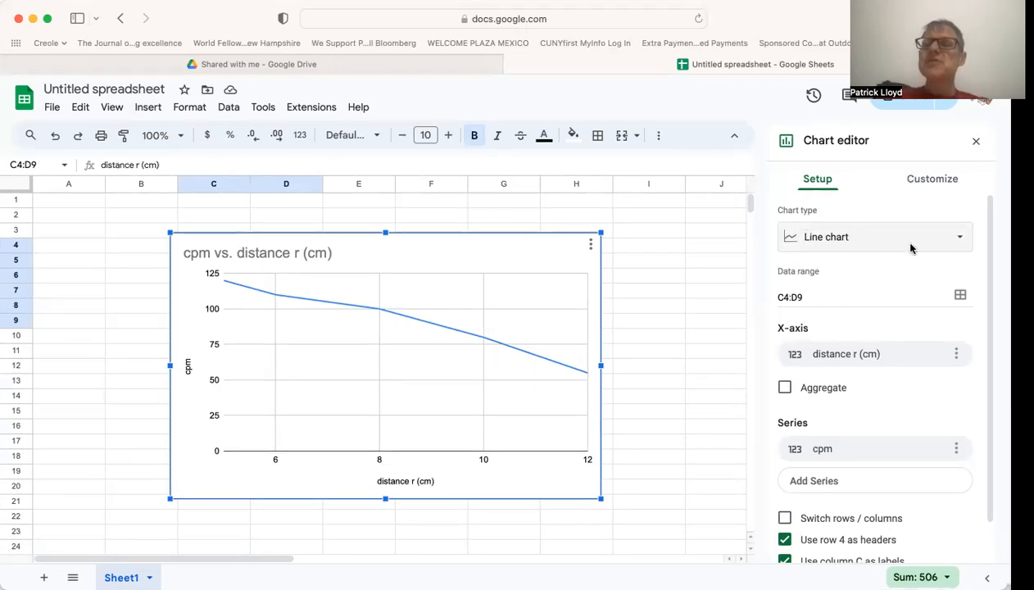
click(960, 237)
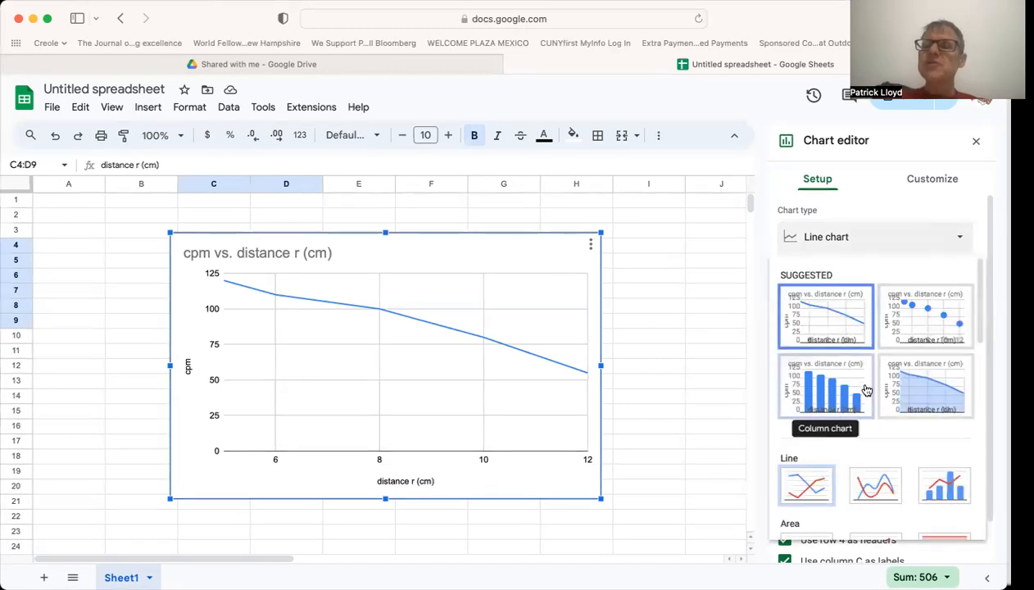
scroll(867, 389, down, 2)
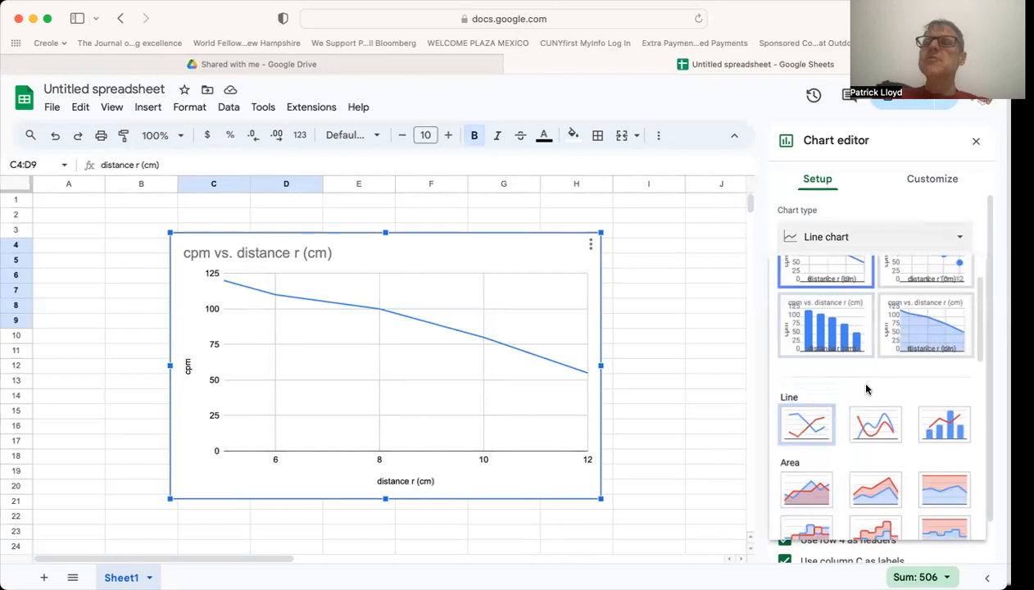
scroll(867, 389, down, 3)
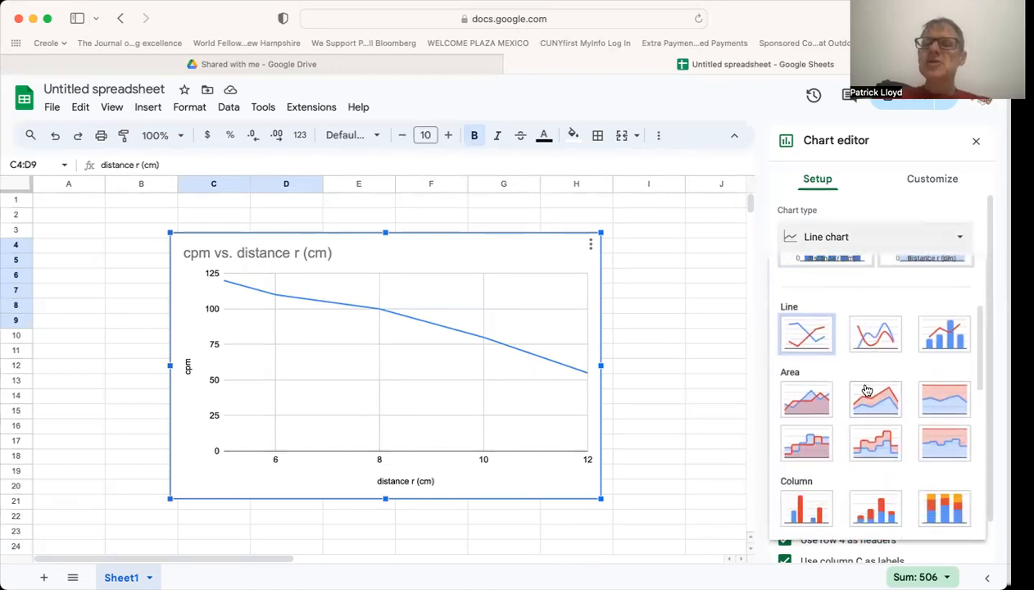
scroll(866, 389, down, 4)
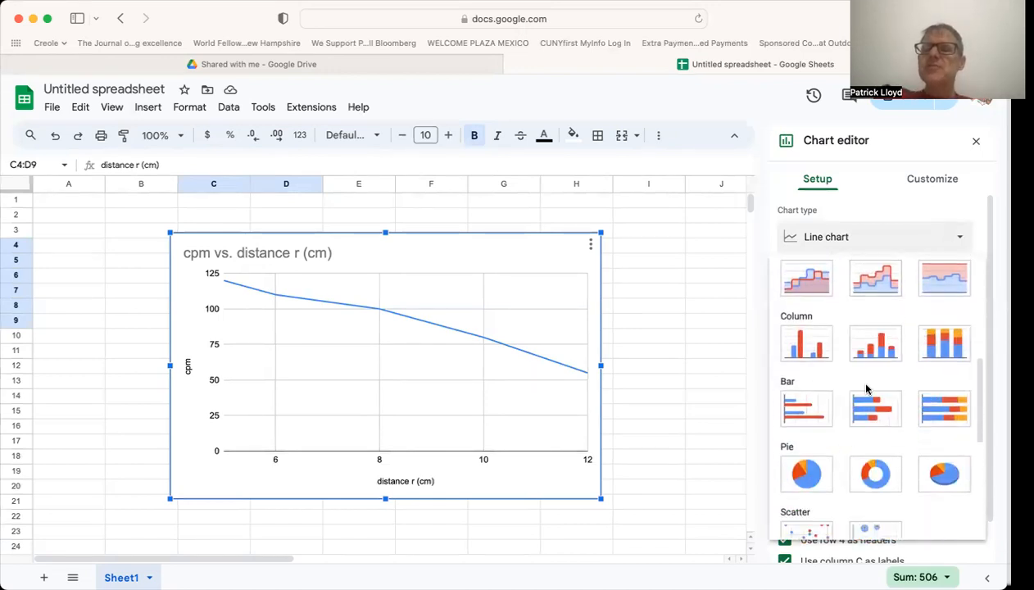
scroll(864, 386, down, 2)
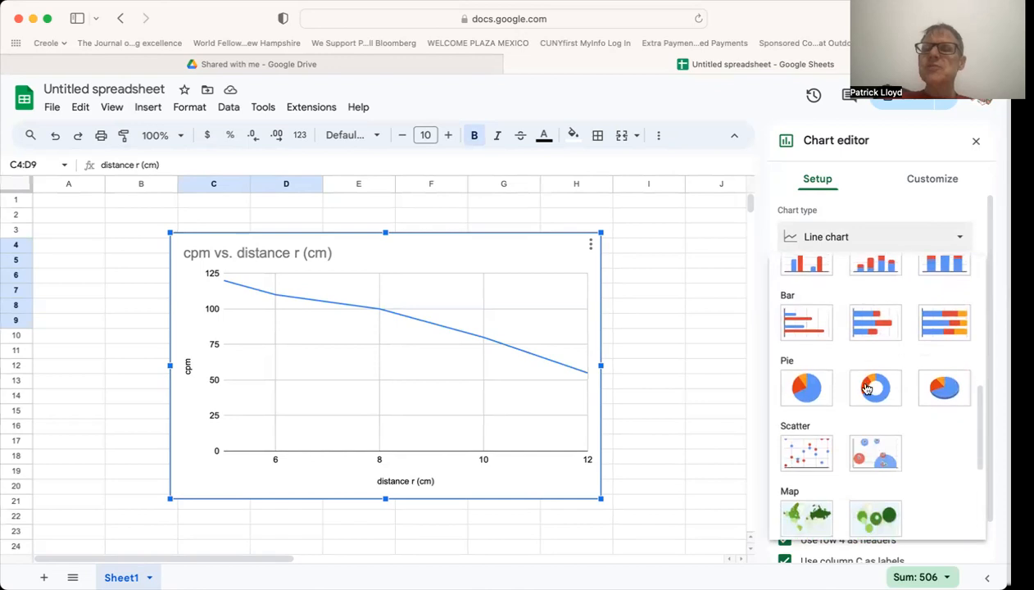
click(808, 455)
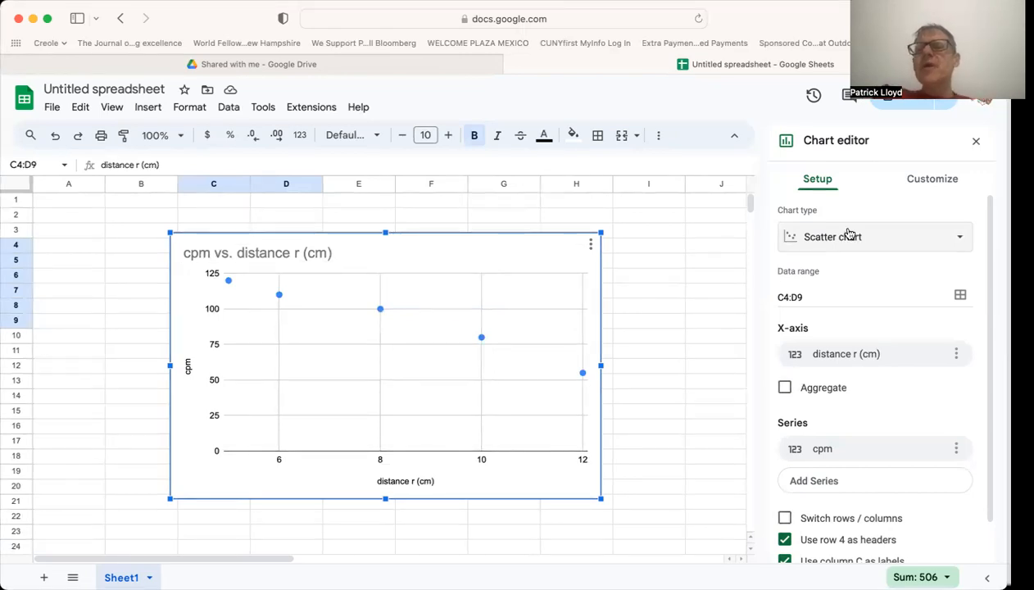
Set the type of the cpm vs. distance chart to Line chart.
click(887, 236)
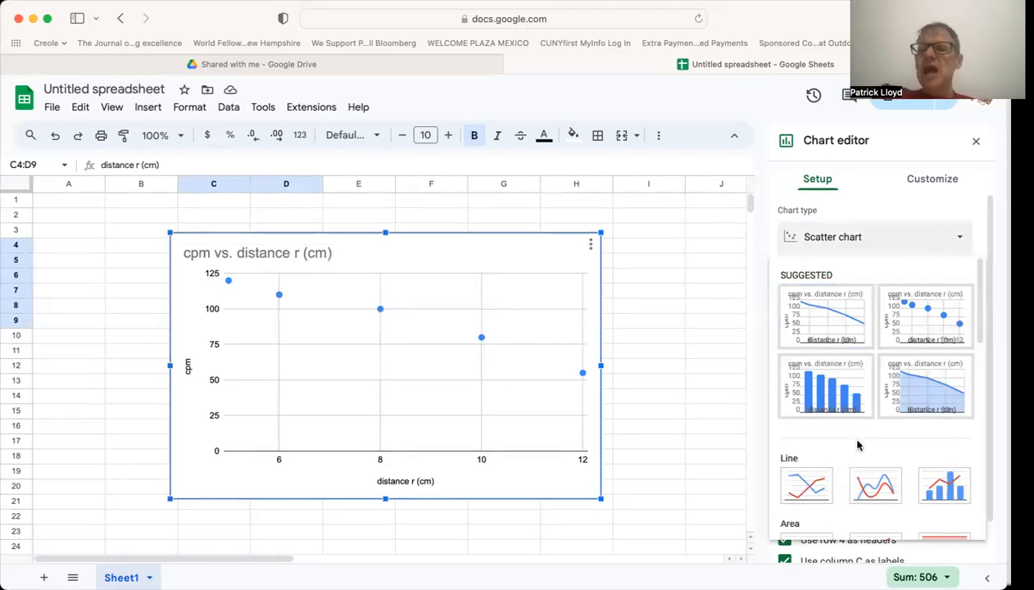
scroll(860, 449, down, 3)
scroll(874, 492, up, 2)
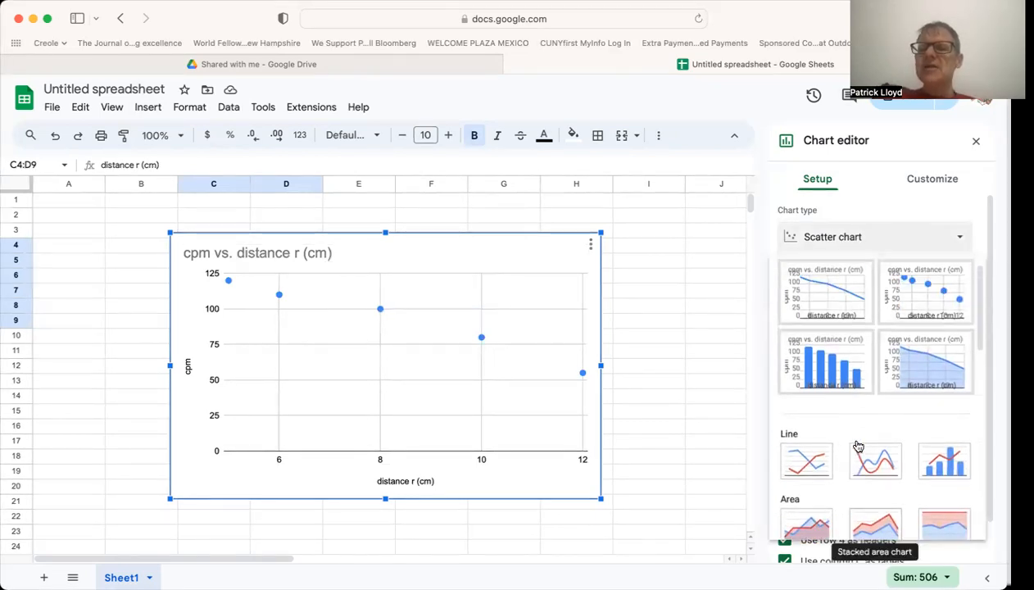
click(816, 459)
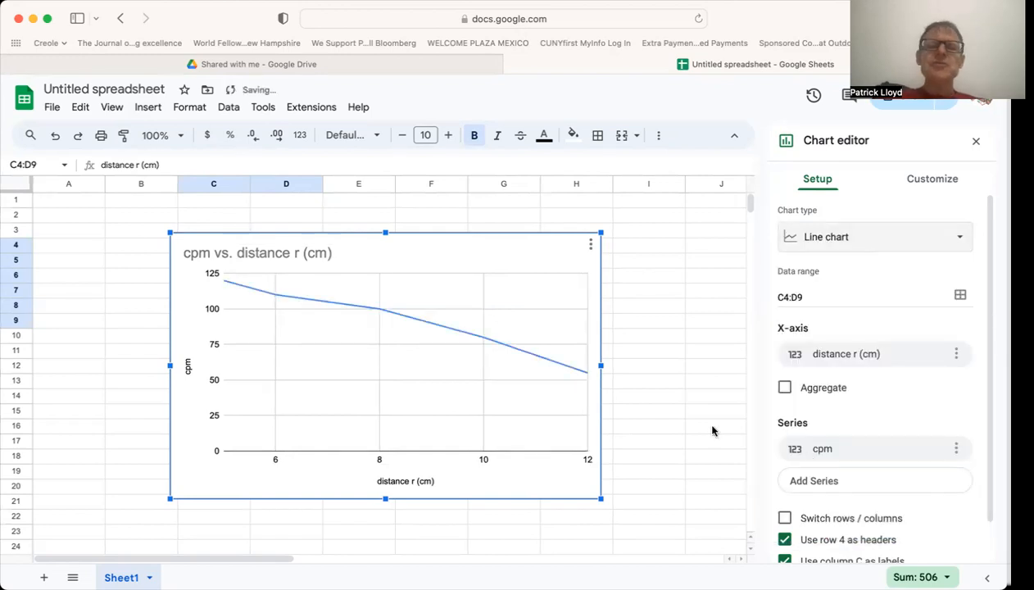
Set the point shape of the chart's cpm series to Triangle.
double_click(380, 313)
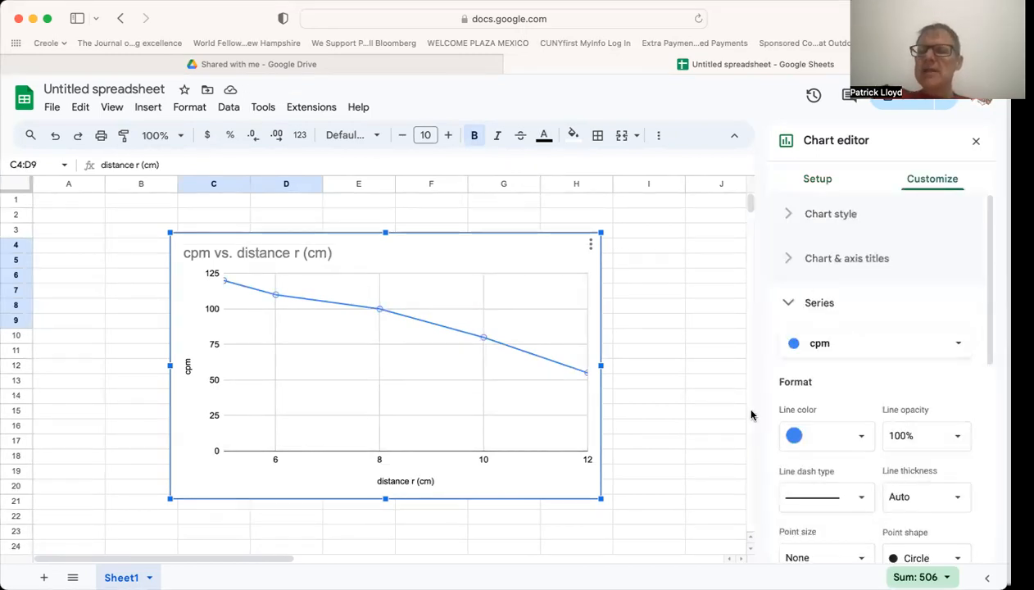
scroll(820, 454, down, 1)
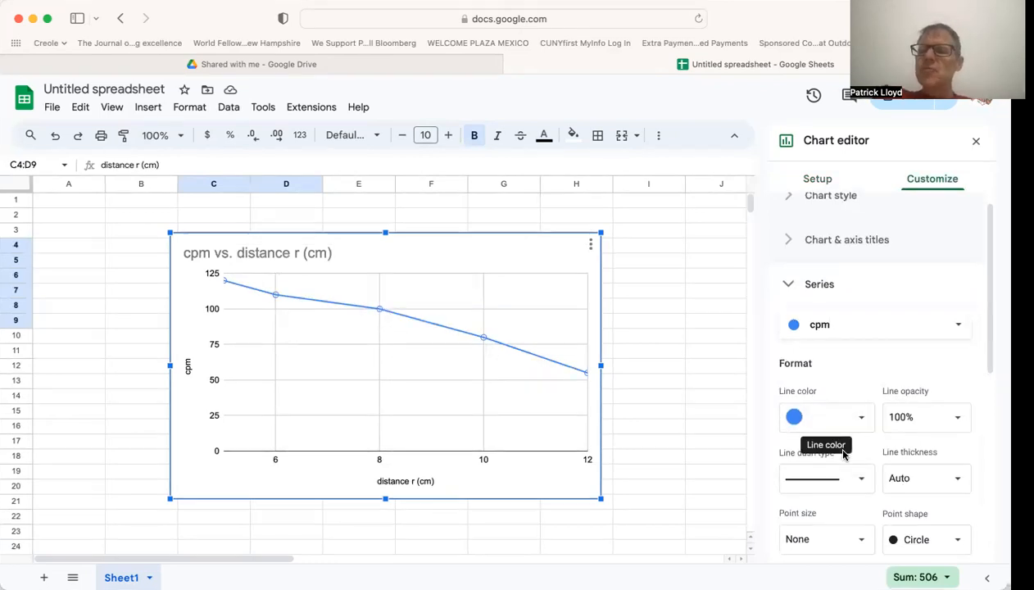
click(956, 540)
click(935, 559)
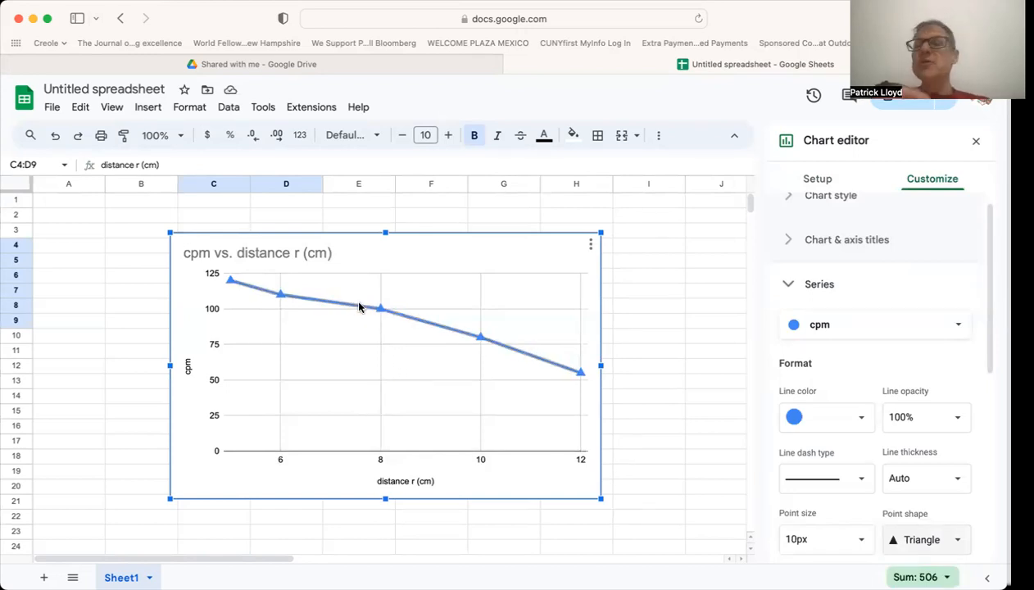
Add "Radiation intensity -- " in front of the chart title's existing text.
click(306, 252)
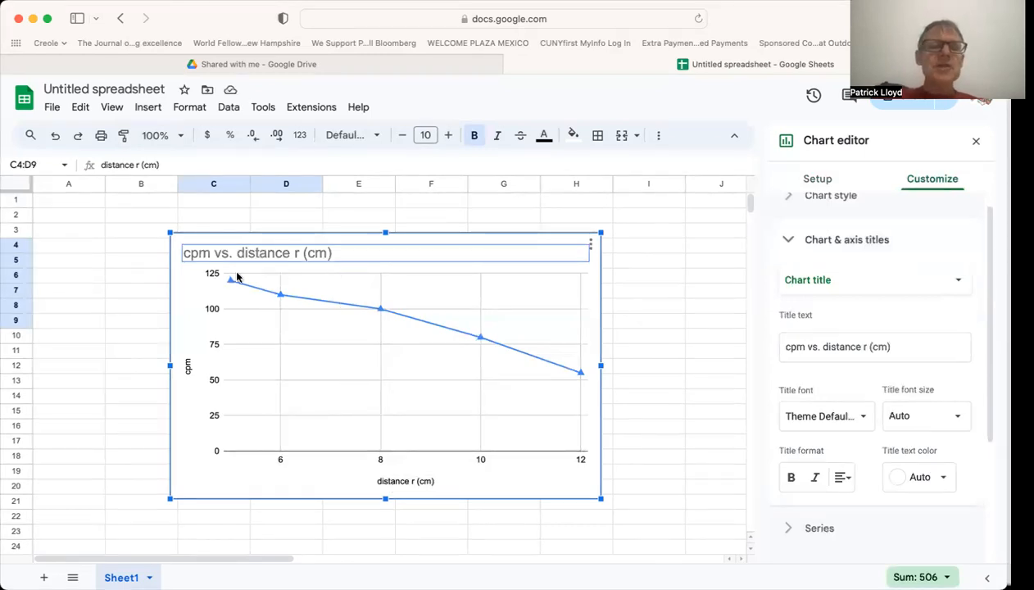
double_click(209, 252)
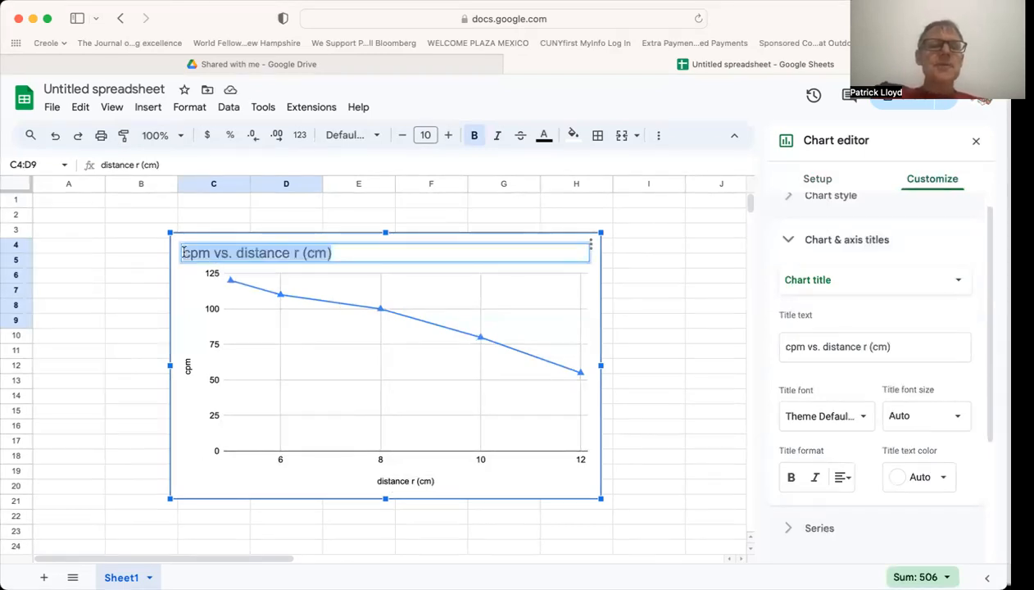
click(184, 252)
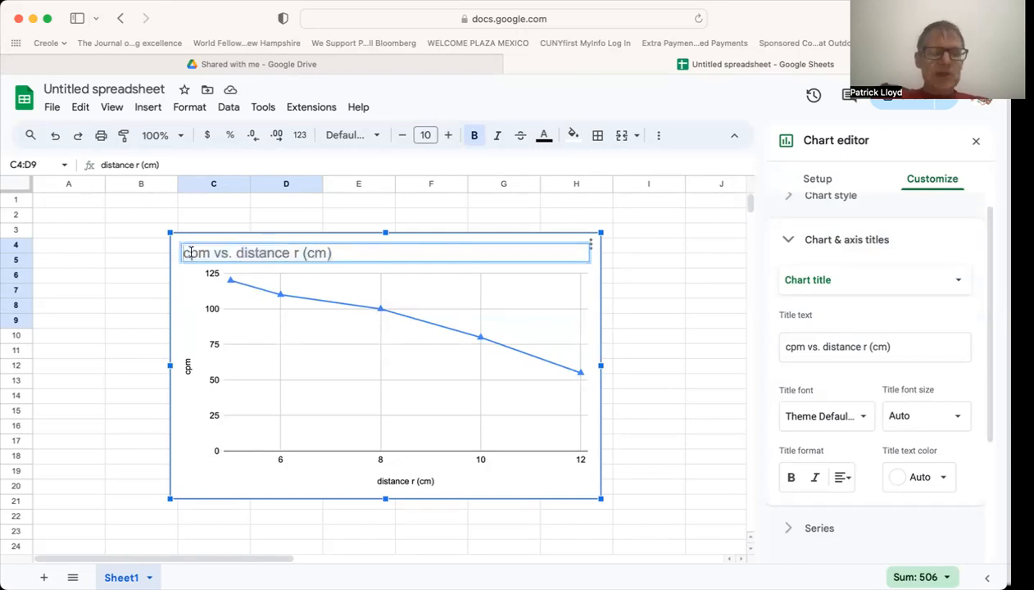
text(Radiation)
text(intensity)
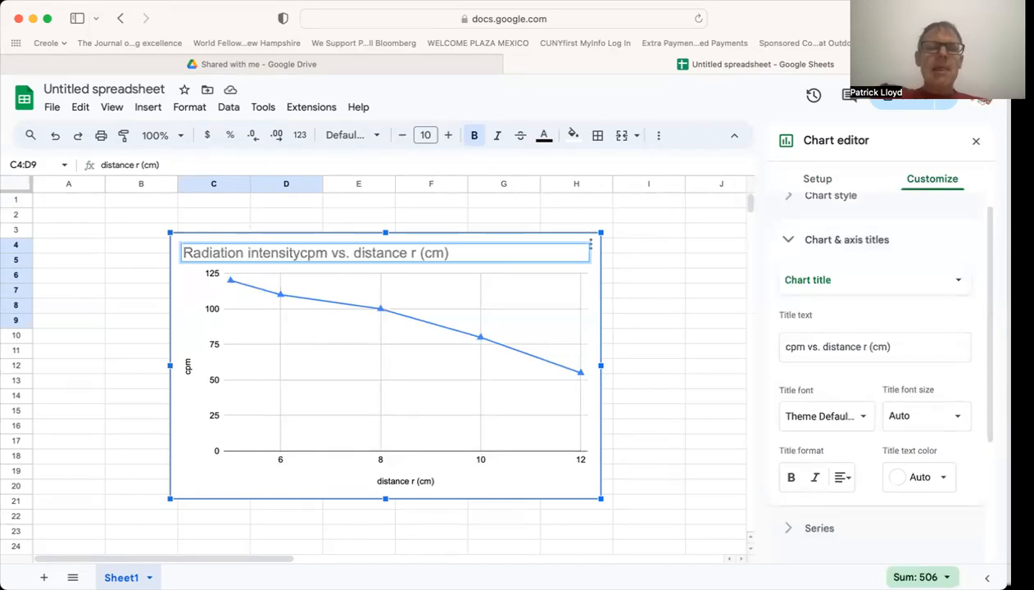
text( ()
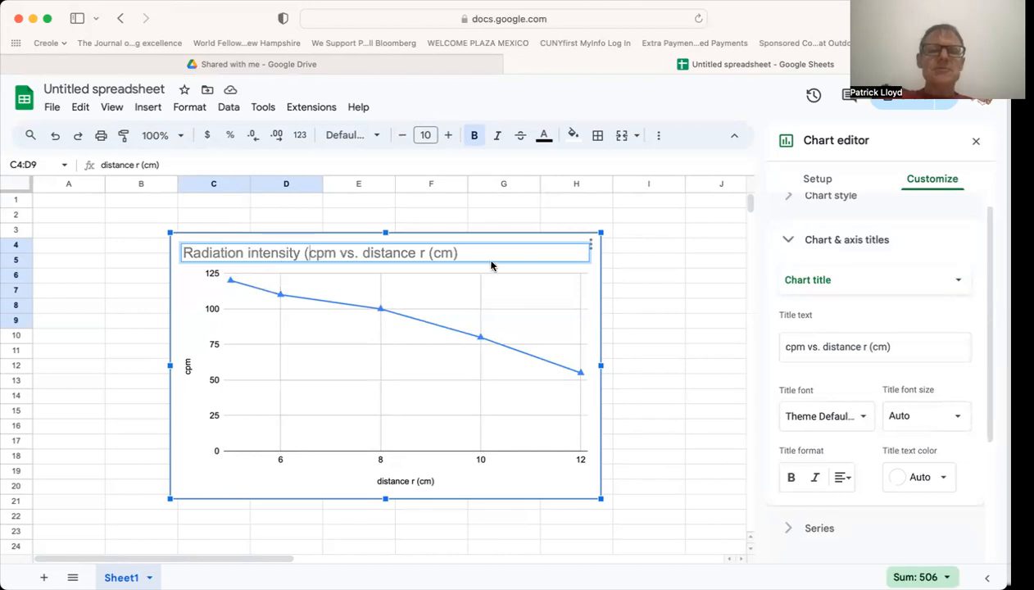
key(BackSpace)
text(--)
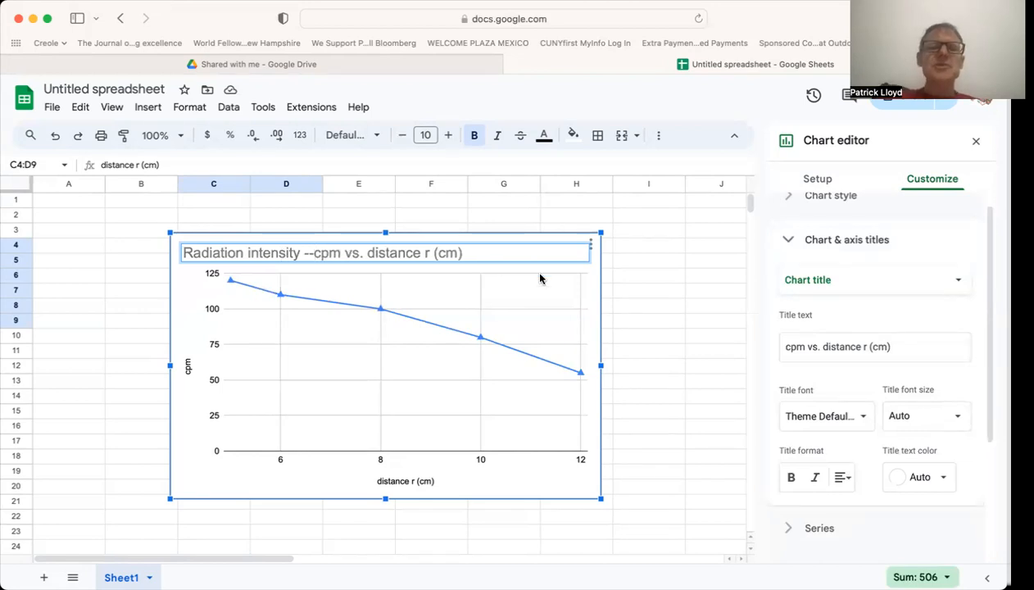
click(431, 394)
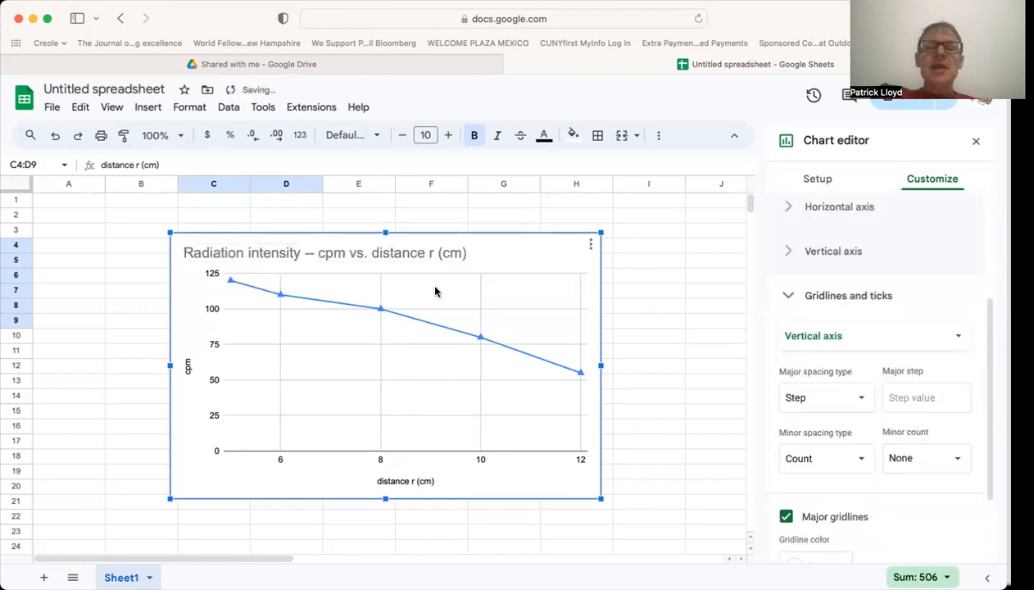
Remove "r (cm)" from the chart title so it reads "Radiation intensity -- cpm vs. distance".
click(432, 252)
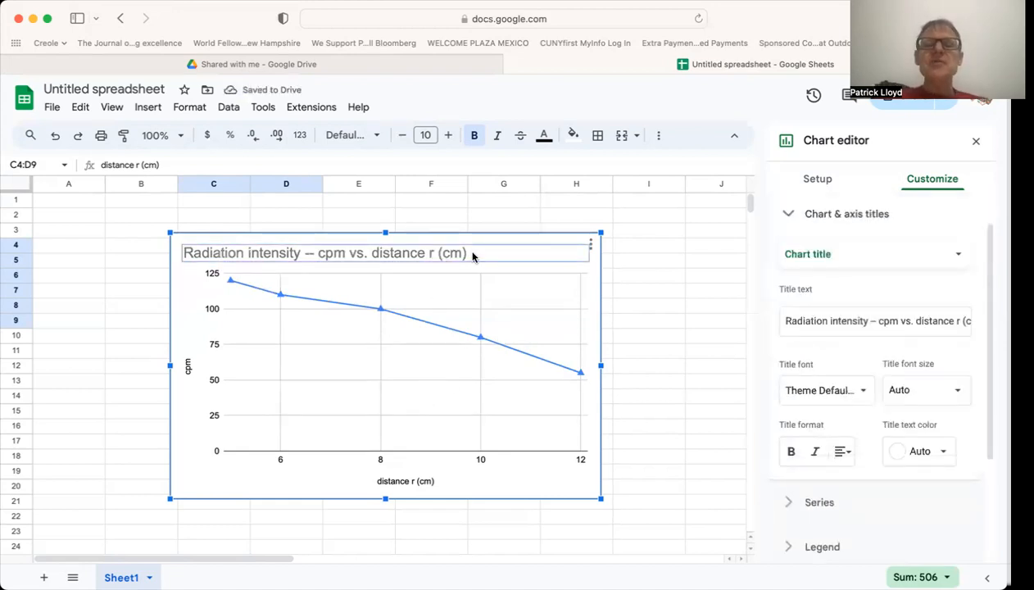
click(472, 256)
click(468, 252)
key(BackSpace)
key(BackSpace)
key(BackSpace)
key(BackSpace)
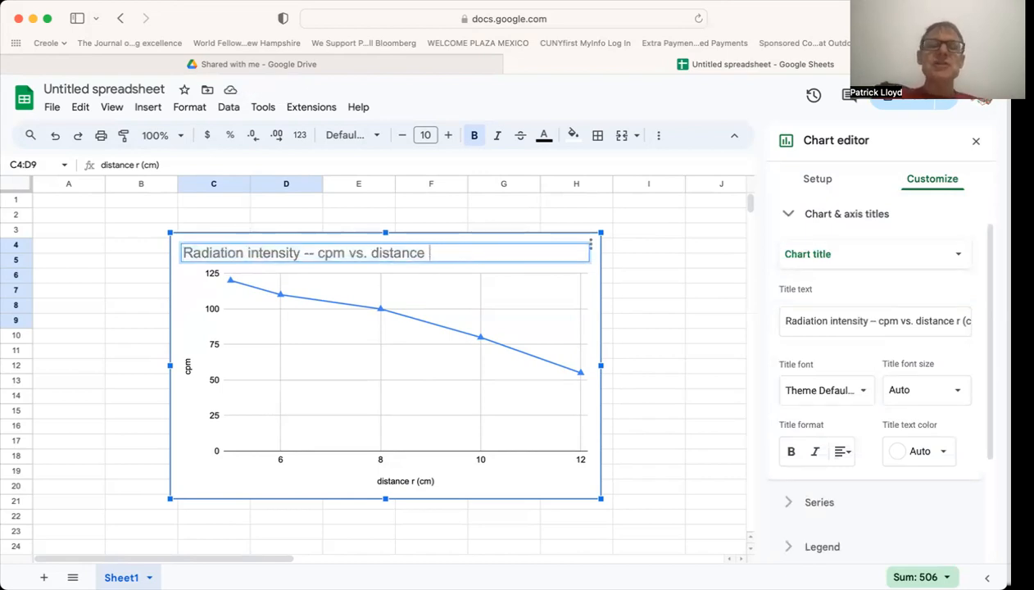
click(355, 398)
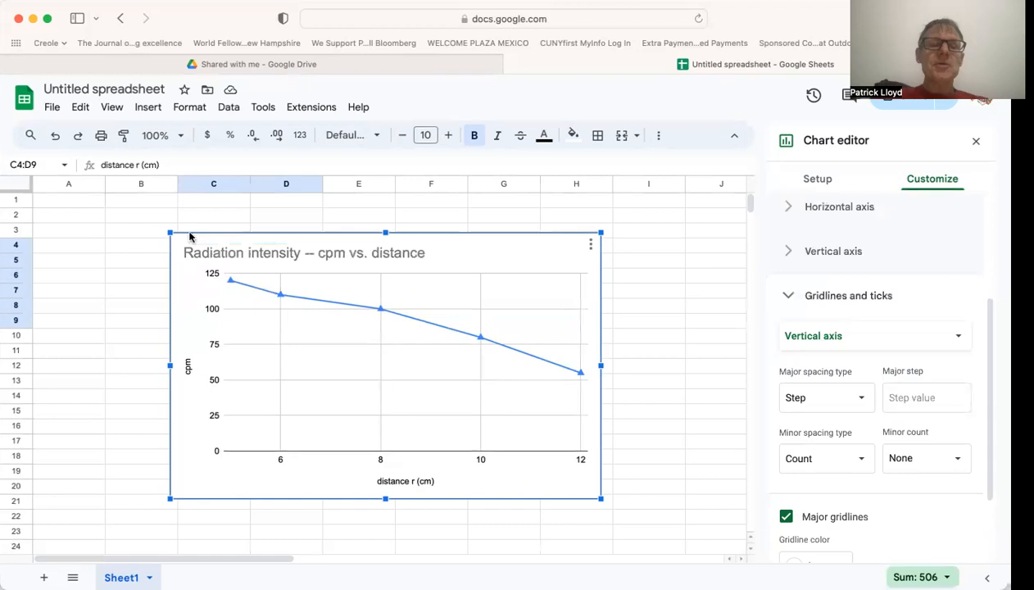
Move the chart clear of the data table, with its upper-left corner near cell J1.
drag(193, 236, 753, 191)
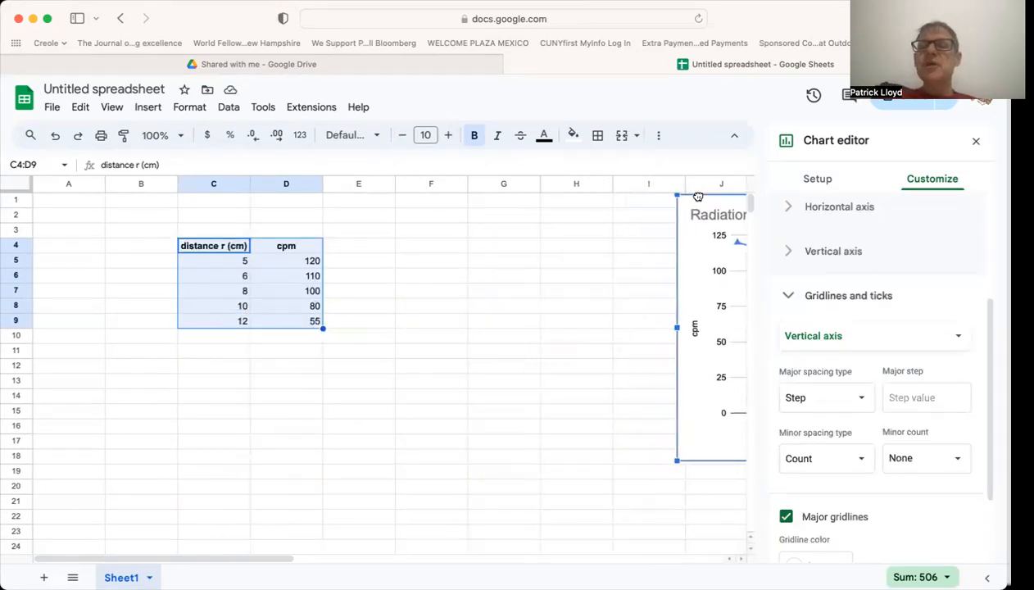
click(363, 250)
click(408, 251)
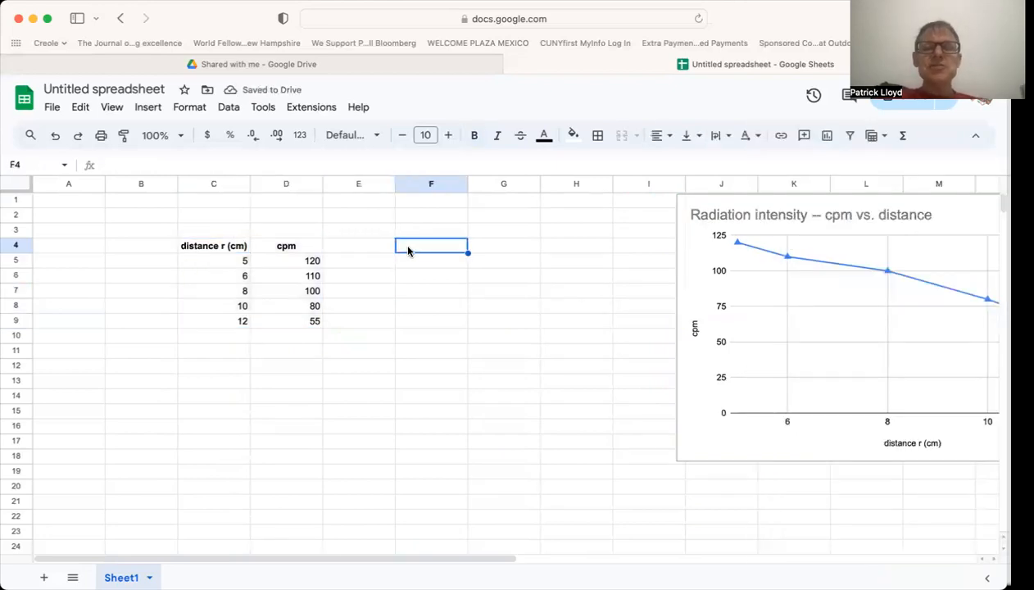
Copy the cpm column D4:D9 and paste it into column G starting at cell G4.
click(230, 246)
drag(227, 245, 219, 330)
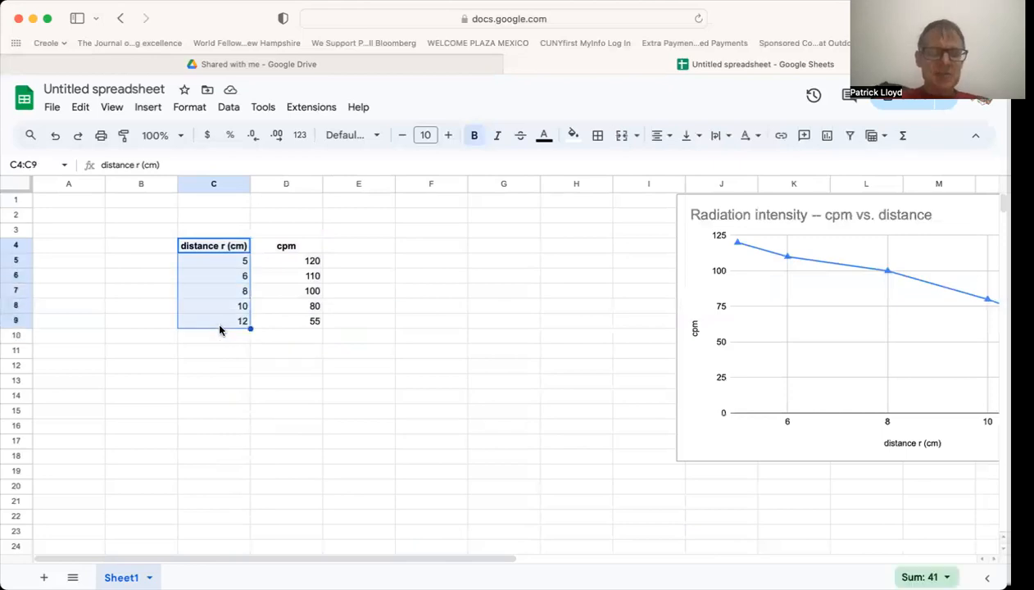
click(290, 248)
drag(292, 248, 293, 325)
key(cmd+c)
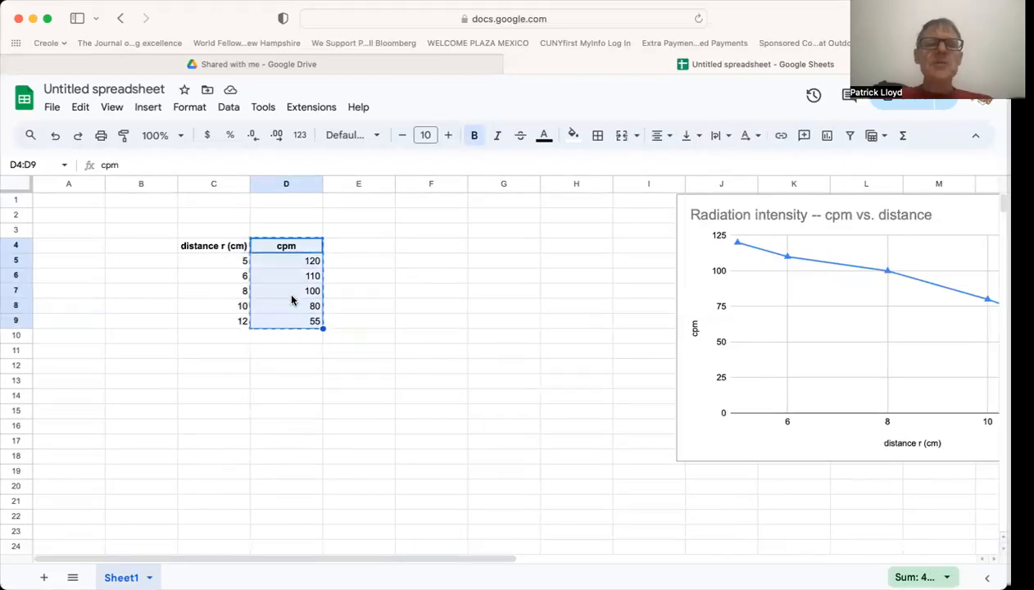
click(81, 108)
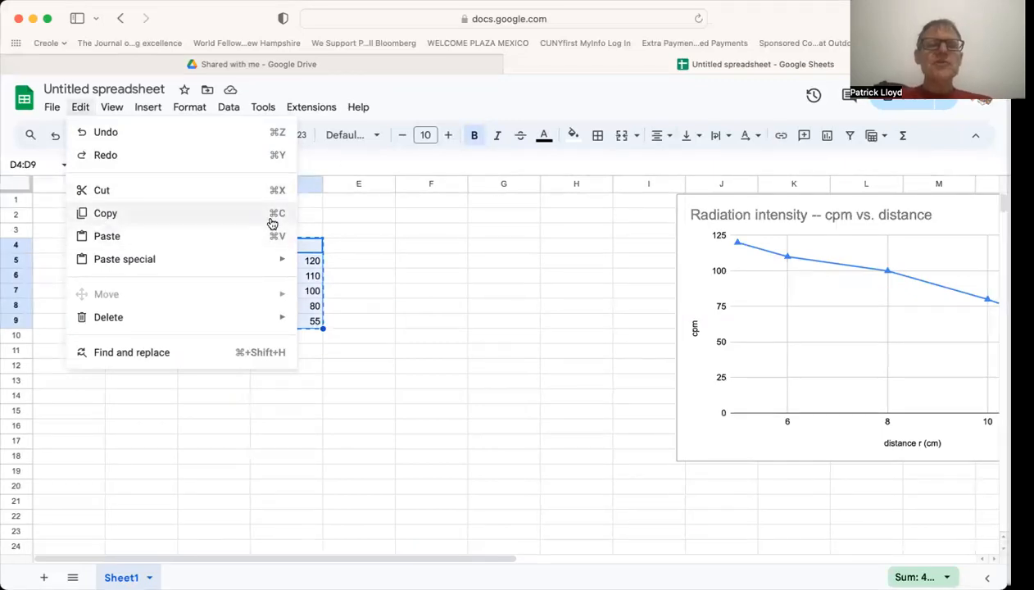
click(485, 246)
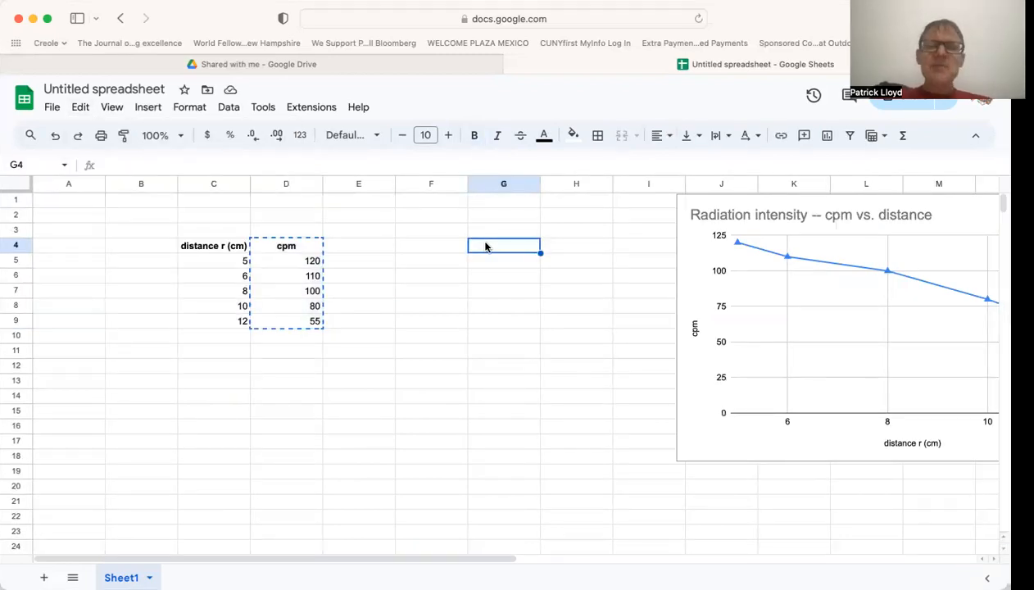
key(super+v)
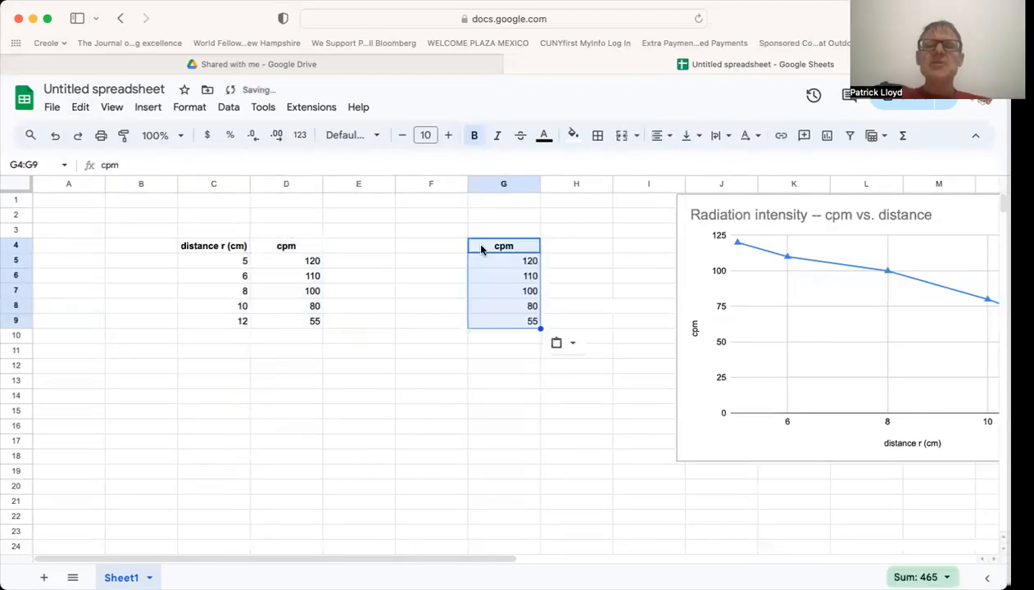
Enter the column heading 1/distance^2 in cell F4.
click(422, 243)
text(1/distance^)
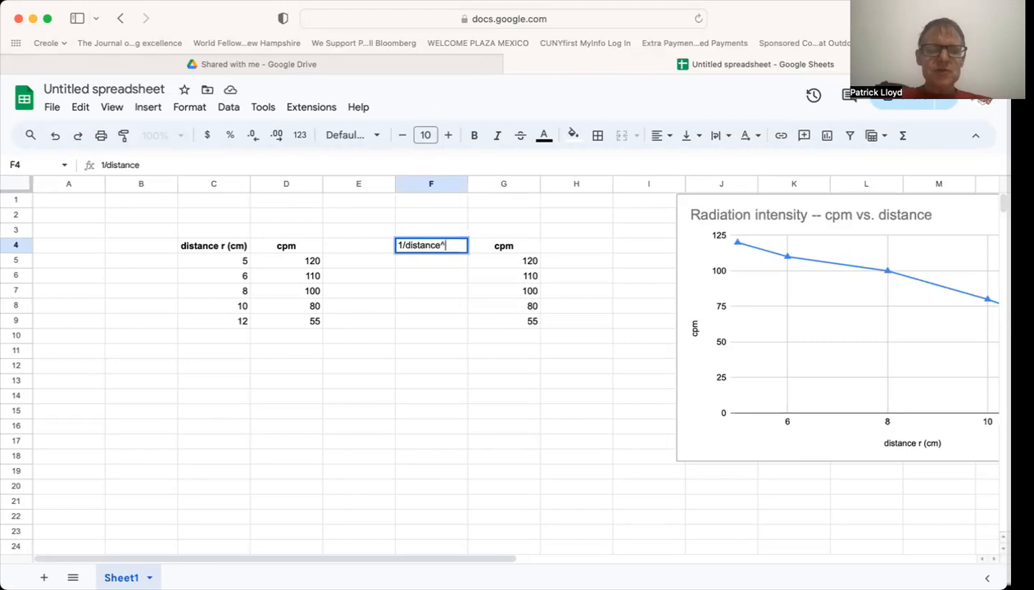
key(Return)
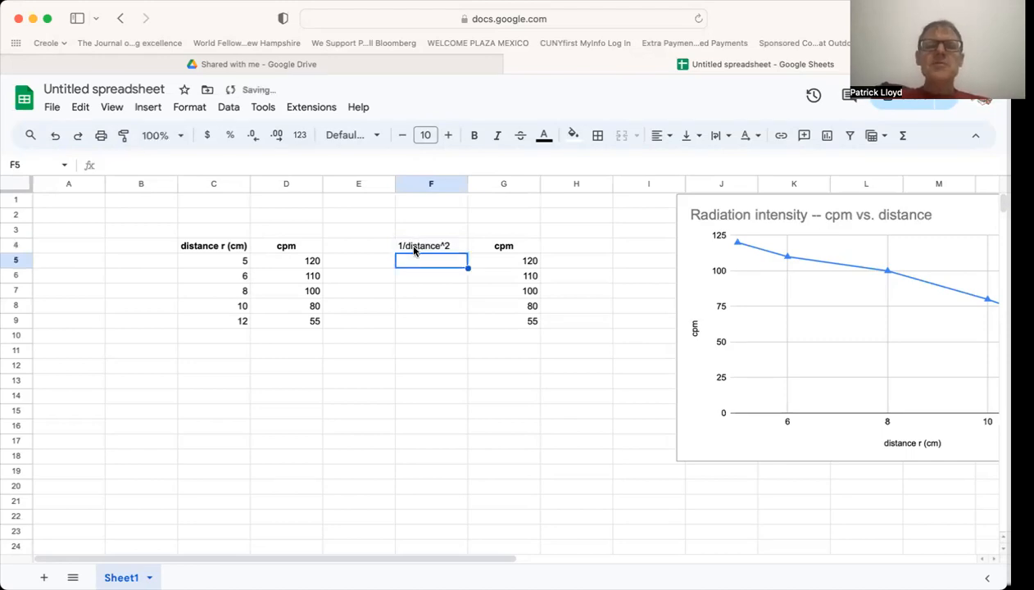
Make the 1/distance^2 heading in F4 bold and center it horizontally.
click(415, 245)
click(473, 136)
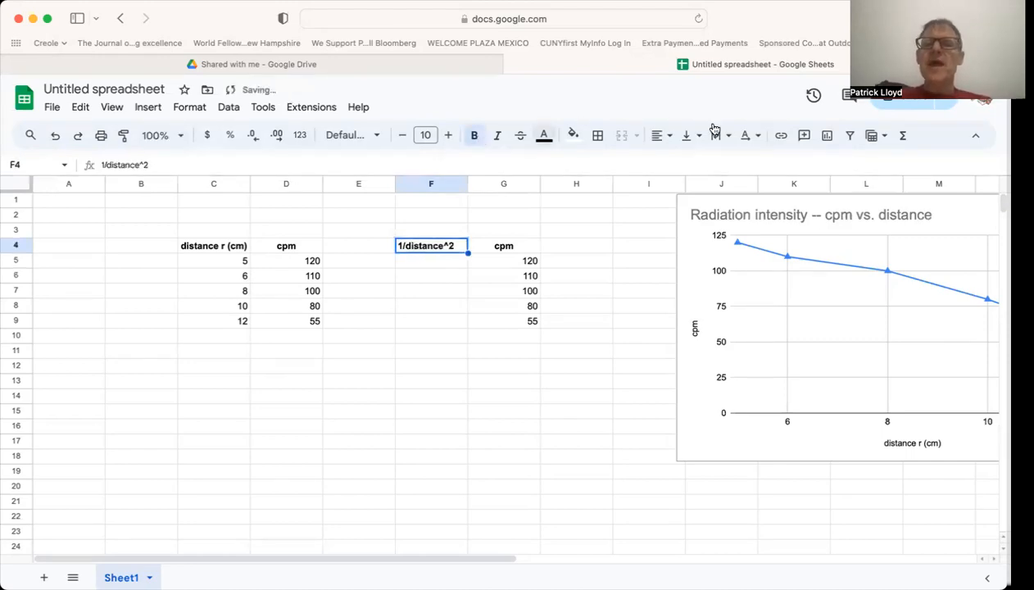
click(665, 139)
click(684, 163)
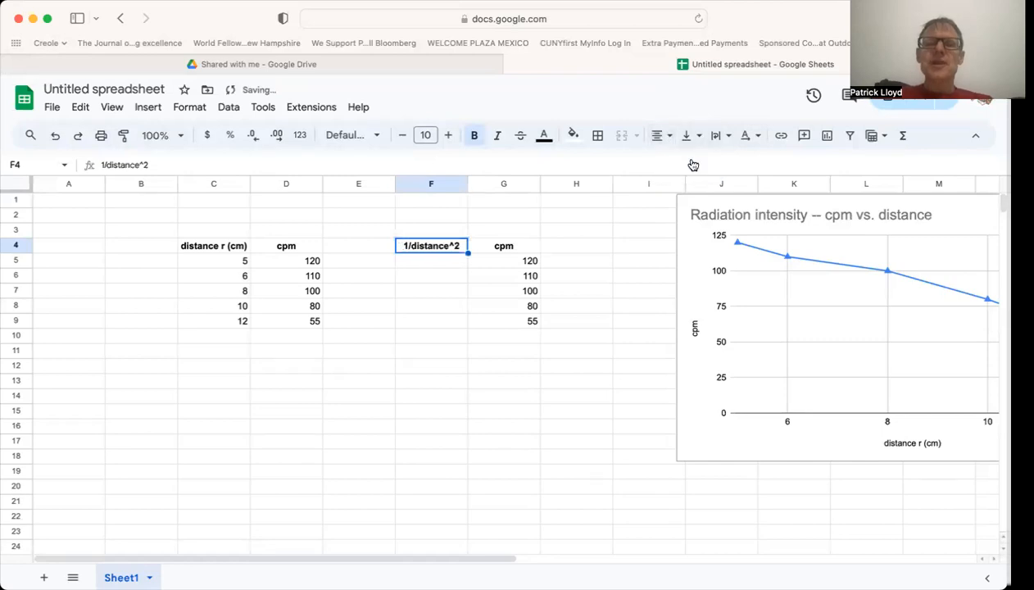
click(438, 352)
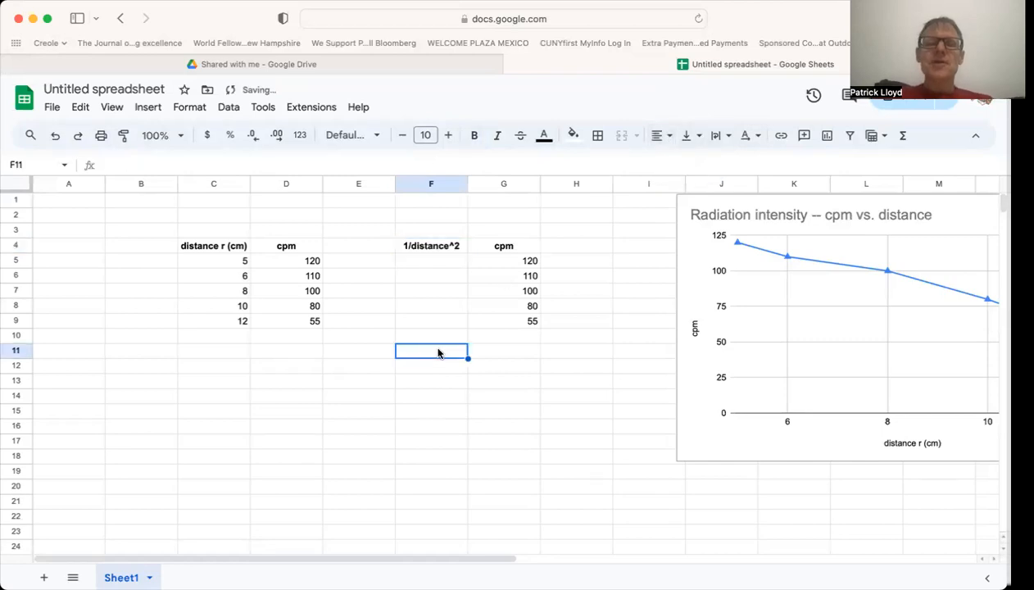
Enter the formula =1/C5^2 in cell F5 to compute the inverse square of the first distance.
click(421, 261)
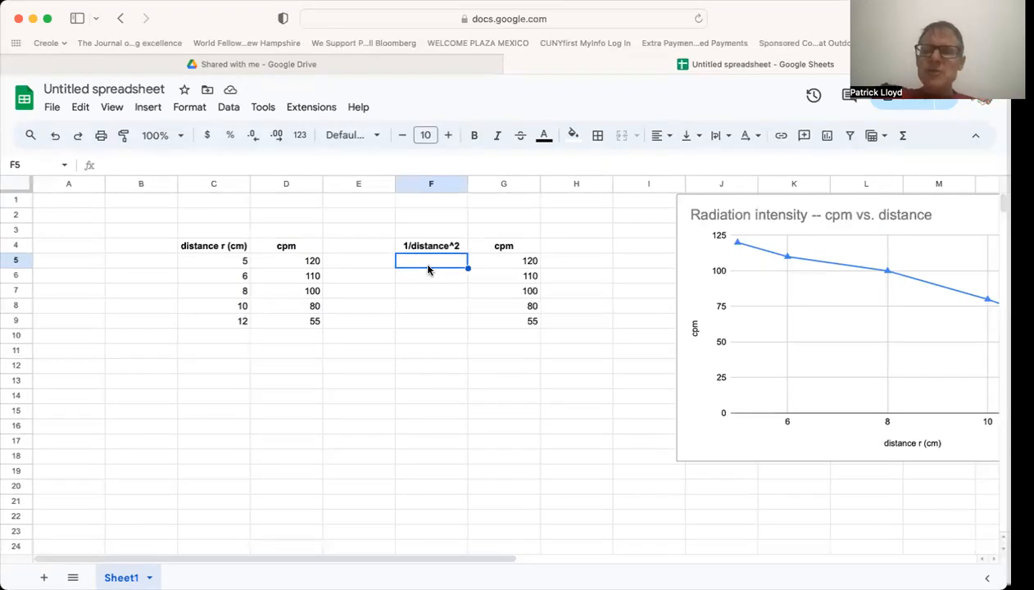
text(=)
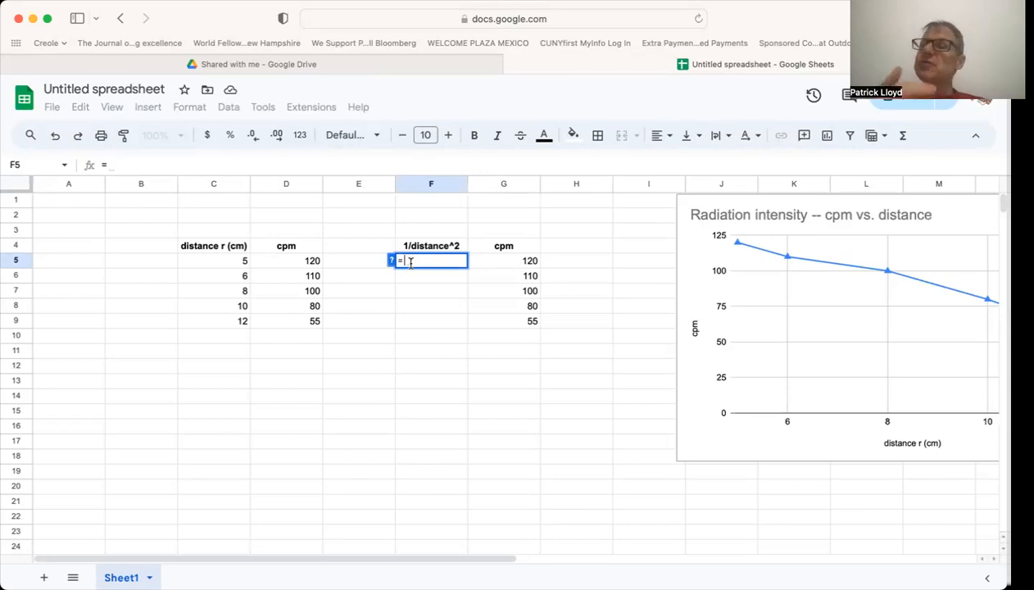
text(1)
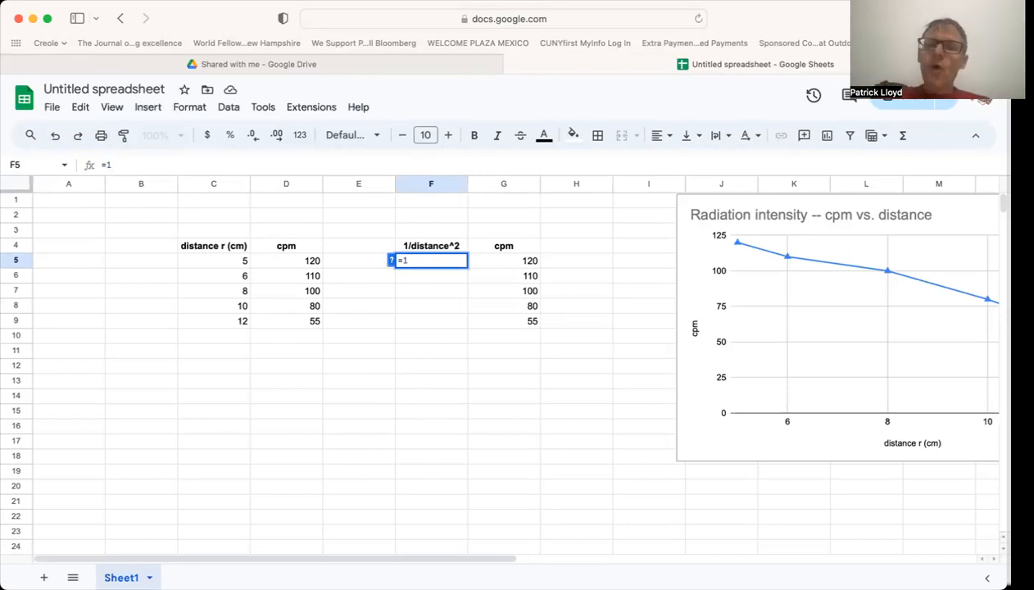
text(/)
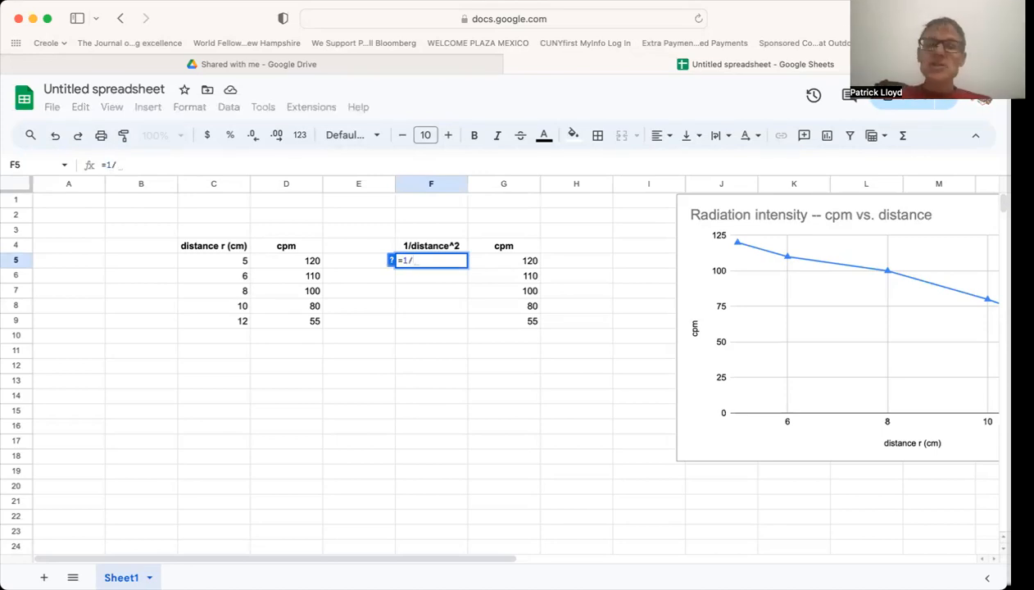
click(241, 266)
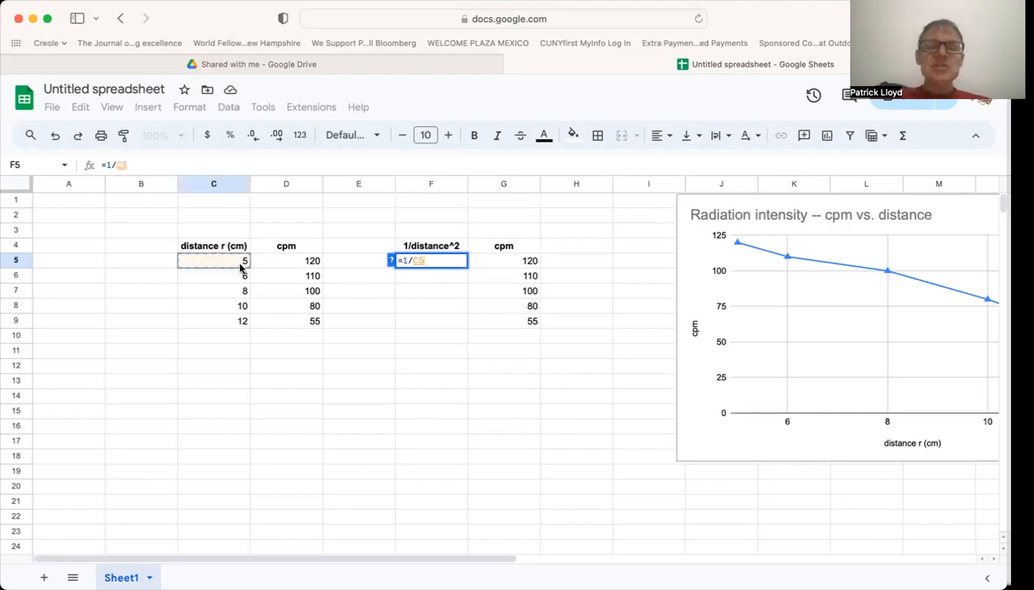
text(^2)
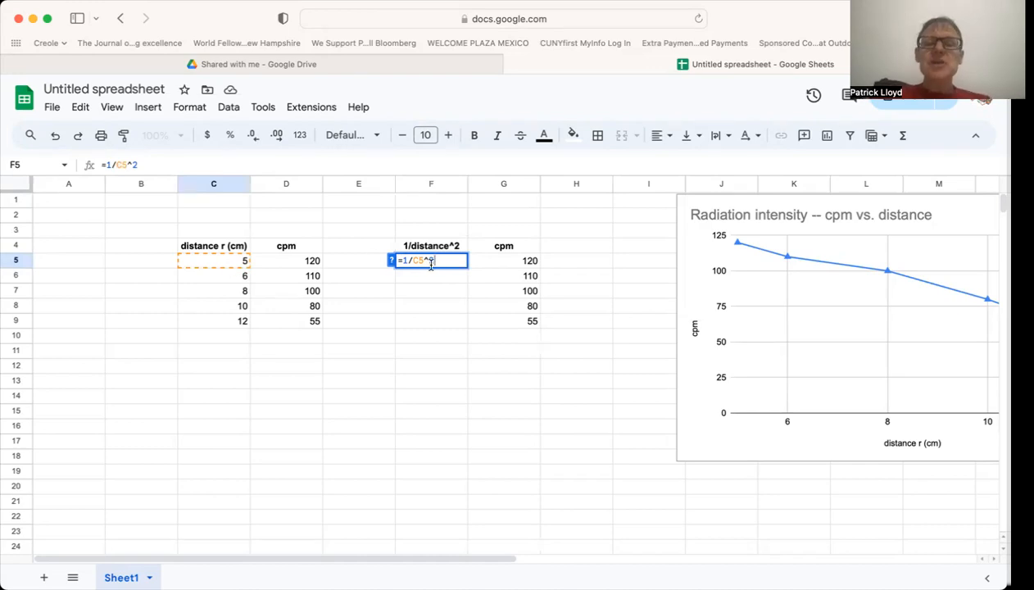
key(Return)
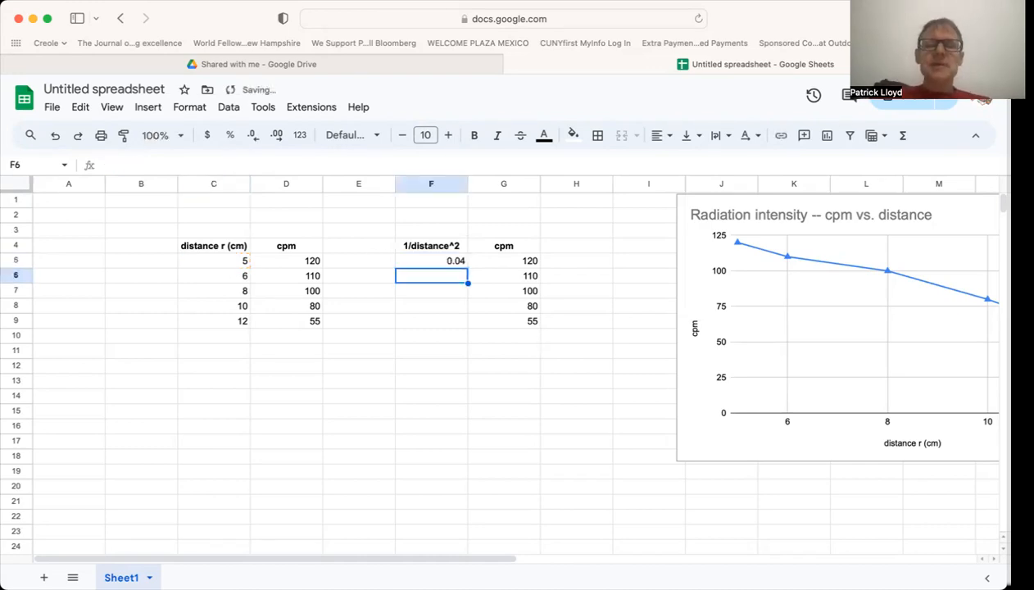
Fill the inverse-square formula from F5 down to F9.
click(449, 261)
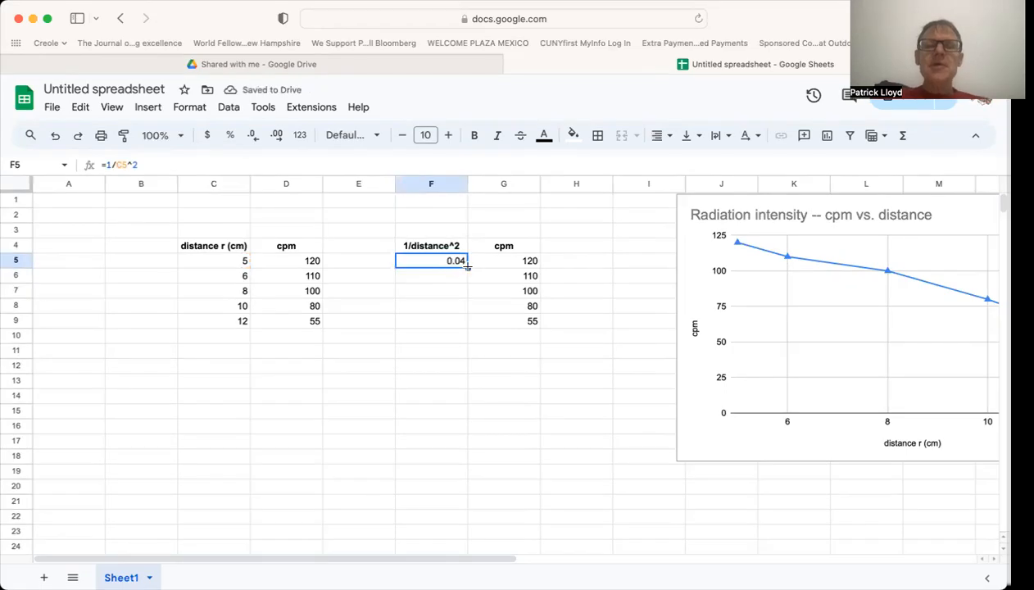
drag(468, 266, 463, 326)
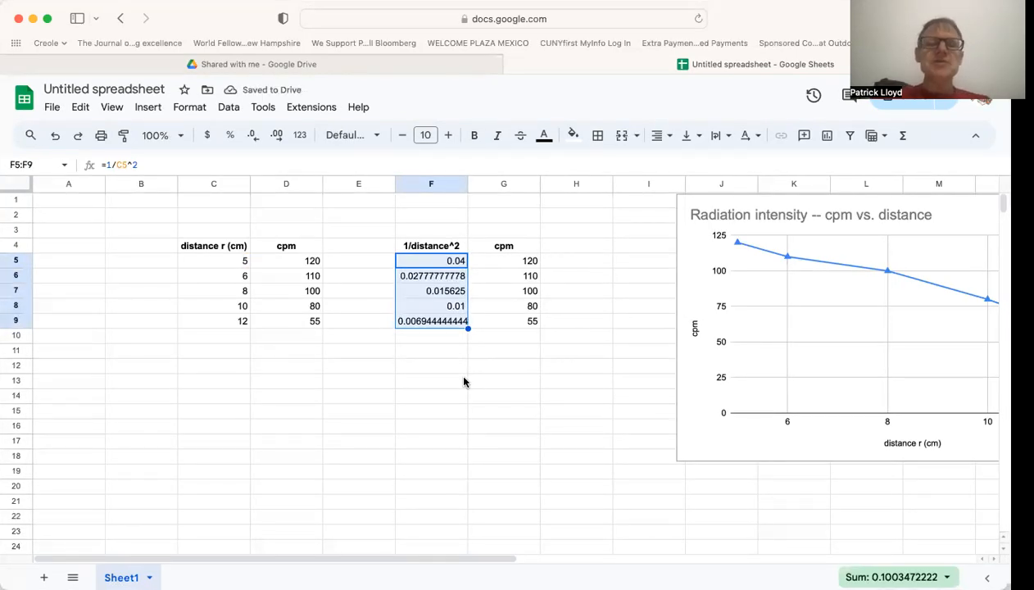
click(442, 367)
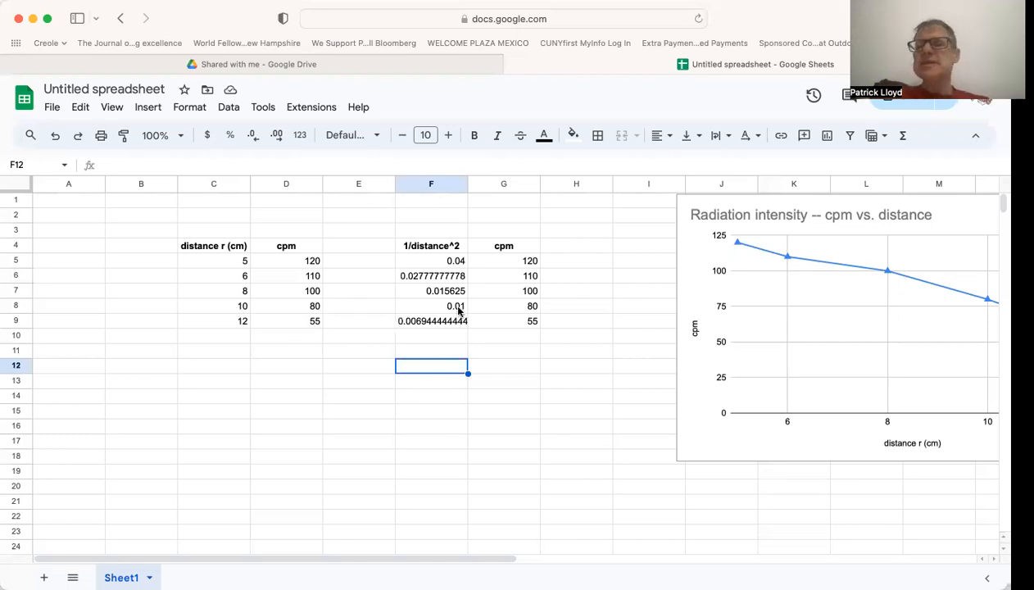
Insert a chart from the 1/distance^2 and cpm data in F4:G9.
drag(440, 247, 488, 329)
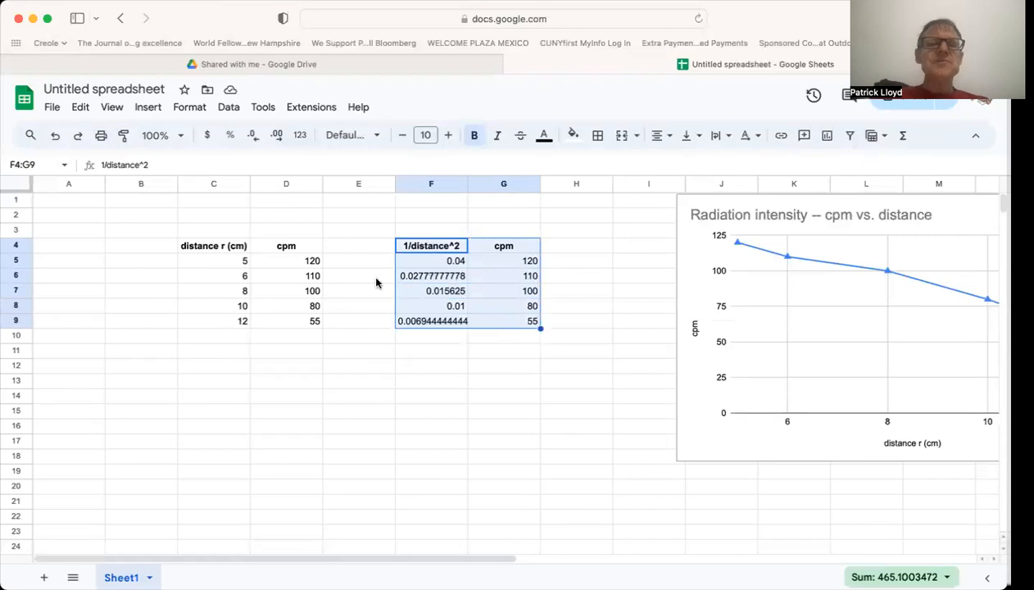
click(149, 107)
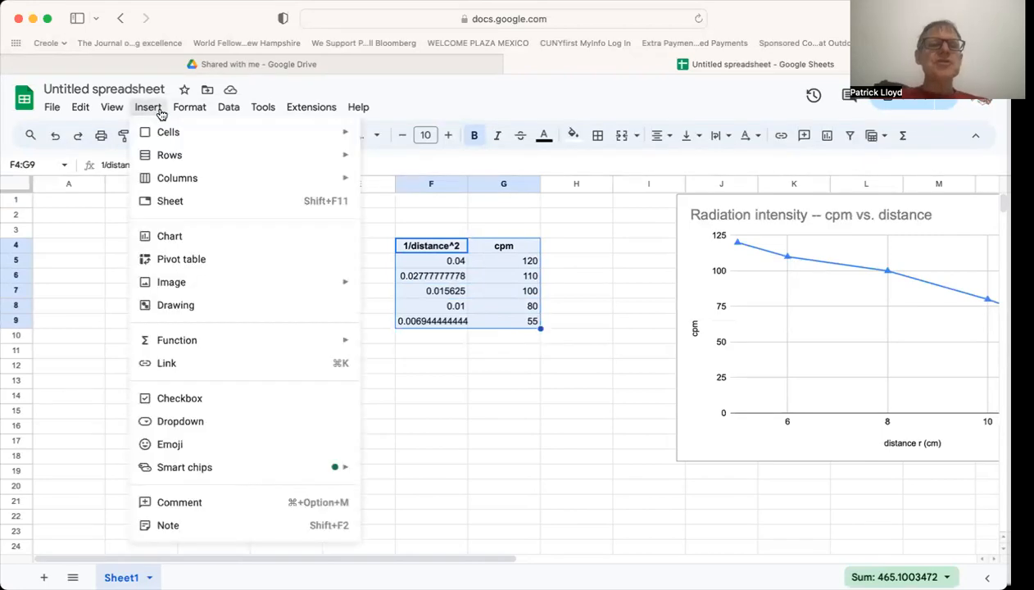
click(165, 236)
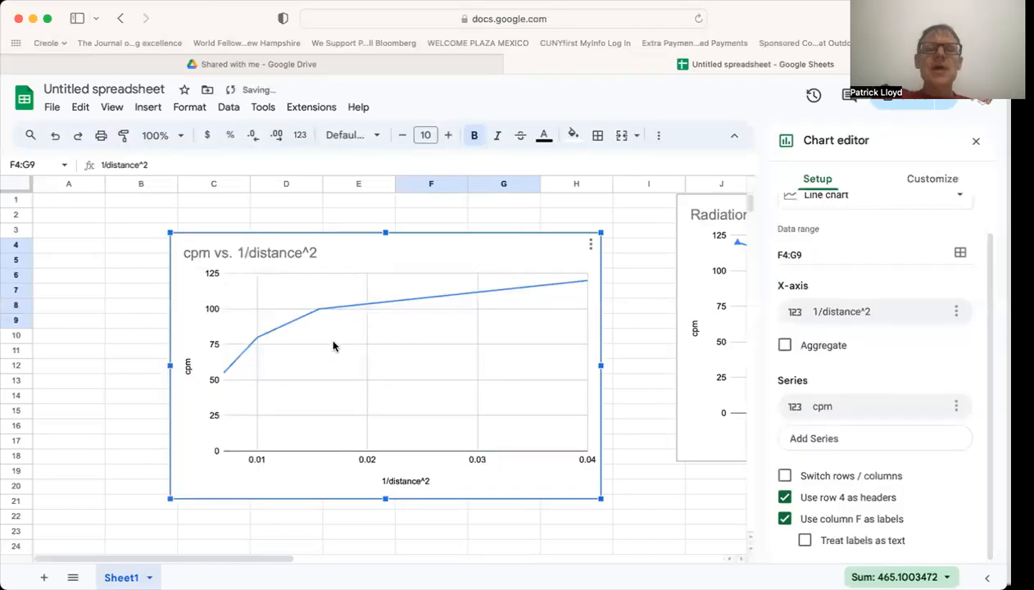
Look through the series and chart style options of the new cpm vs. 1/distance^2 line chart.
double_click(352, 310)
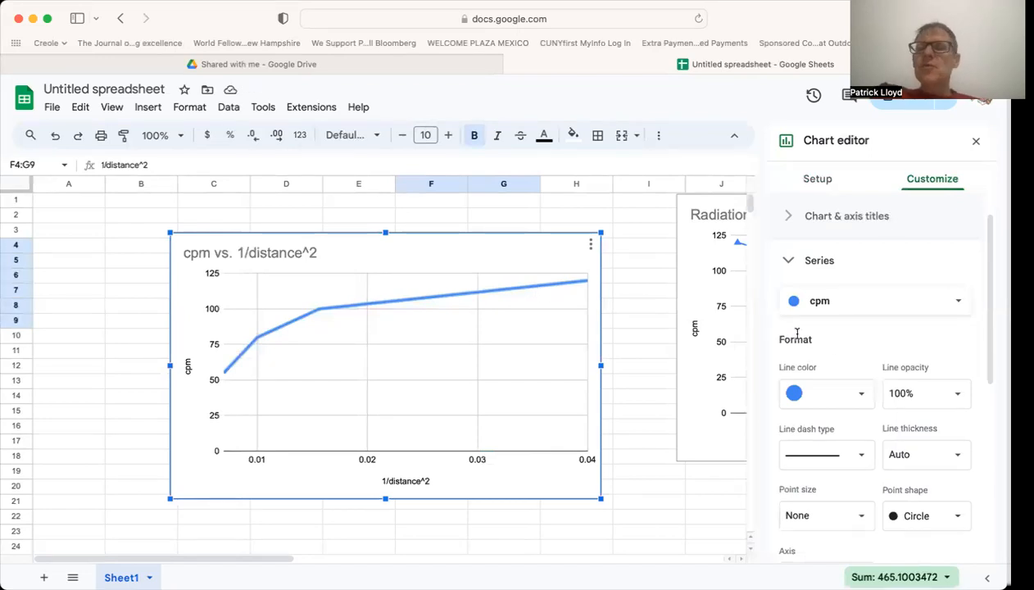
scroll(811, 344, up, 1)
scroll(812, 345, down, 3)
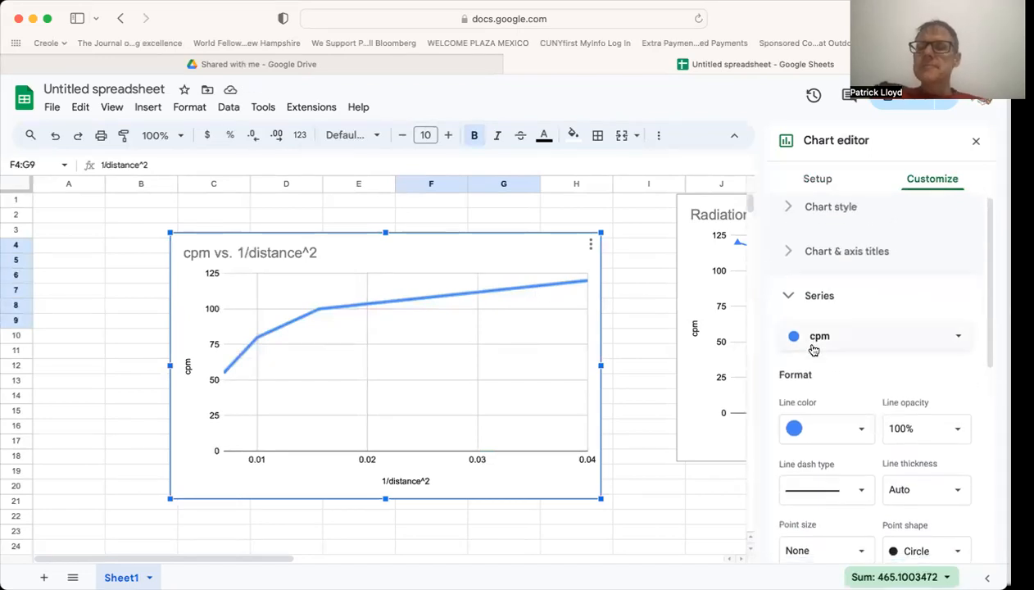
scroll(811, 350, down, 1)
scroll(805, 328, up, 3)
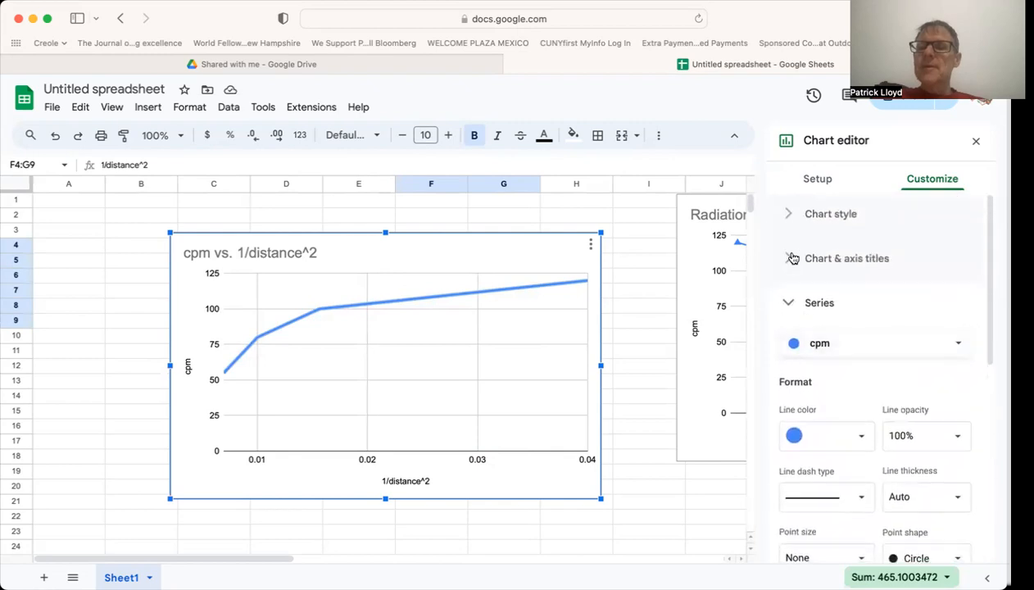
click(787, 215)
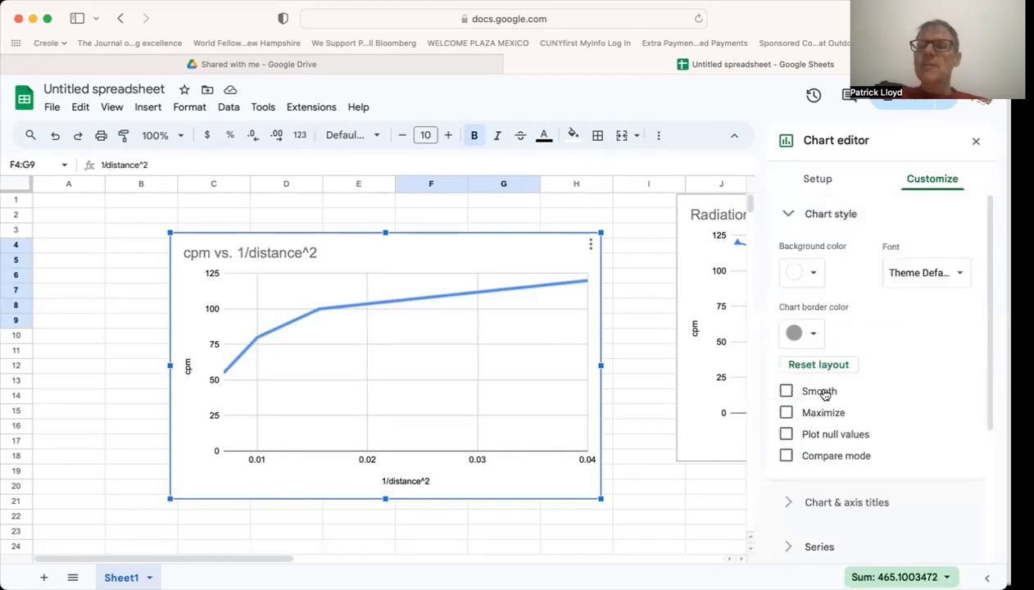
scroll(824, 394, down, 3)
scroll(824, 394, up, 3)
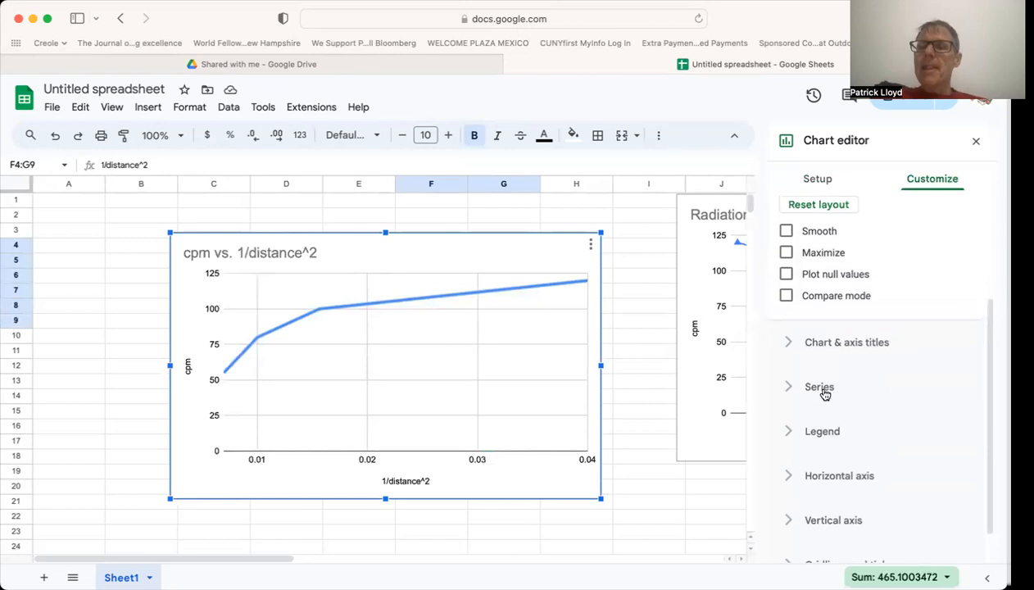
scroll(824, 394, down, 1)
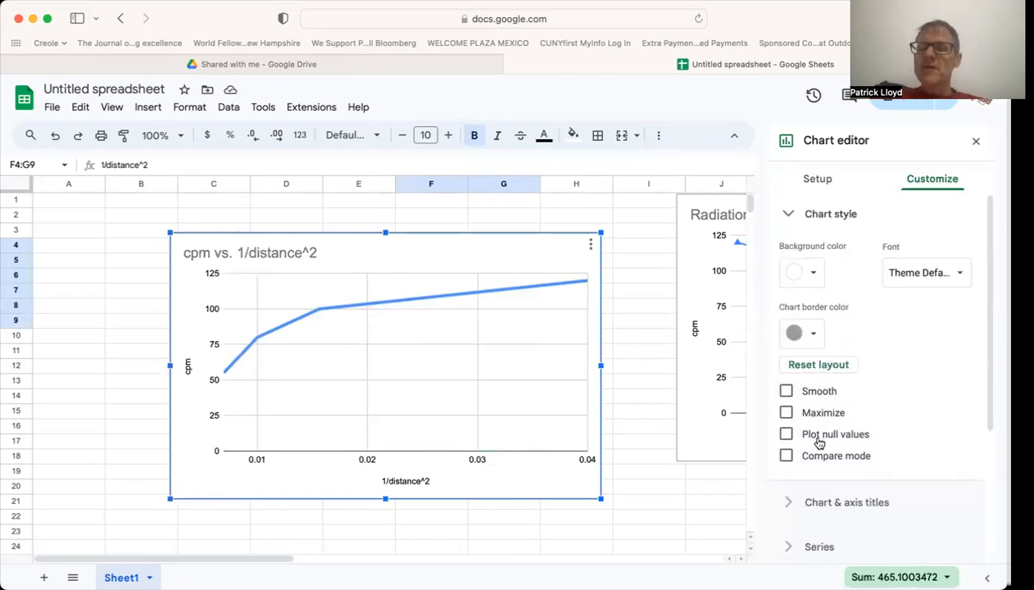
Change the cpm vs. 1/distance^2 chart's type from line to scatter chart.
click(824, 178)
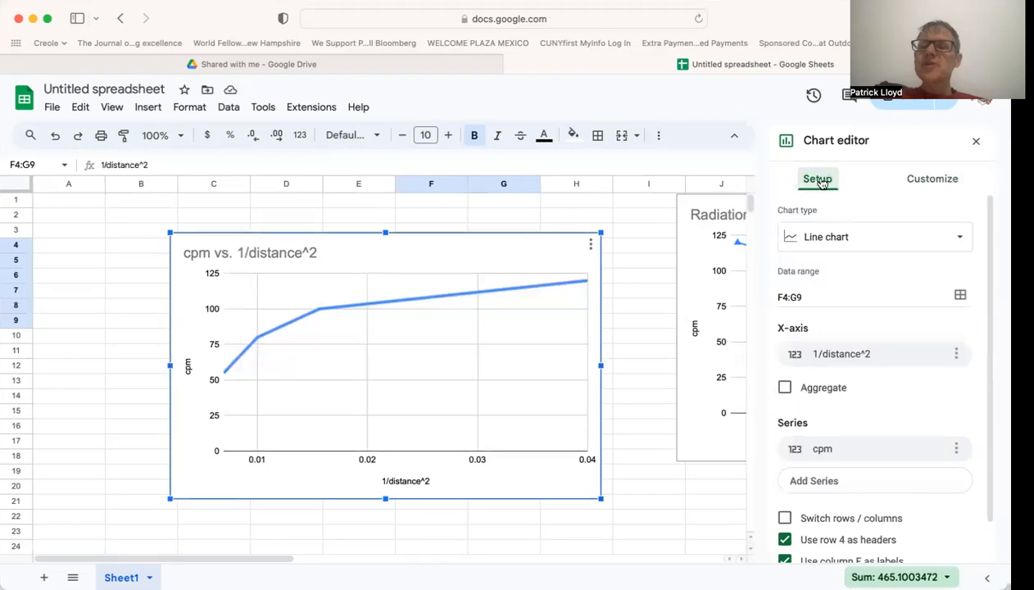
click(816, 244)
scroll(823, 395, down, 3)
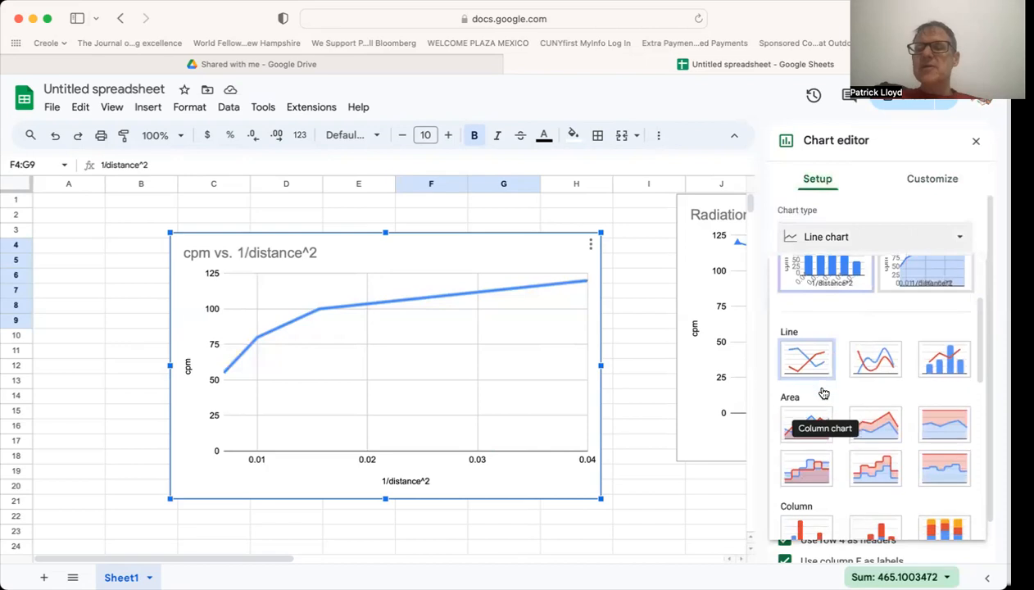
scroll(823, 393, down, 6)
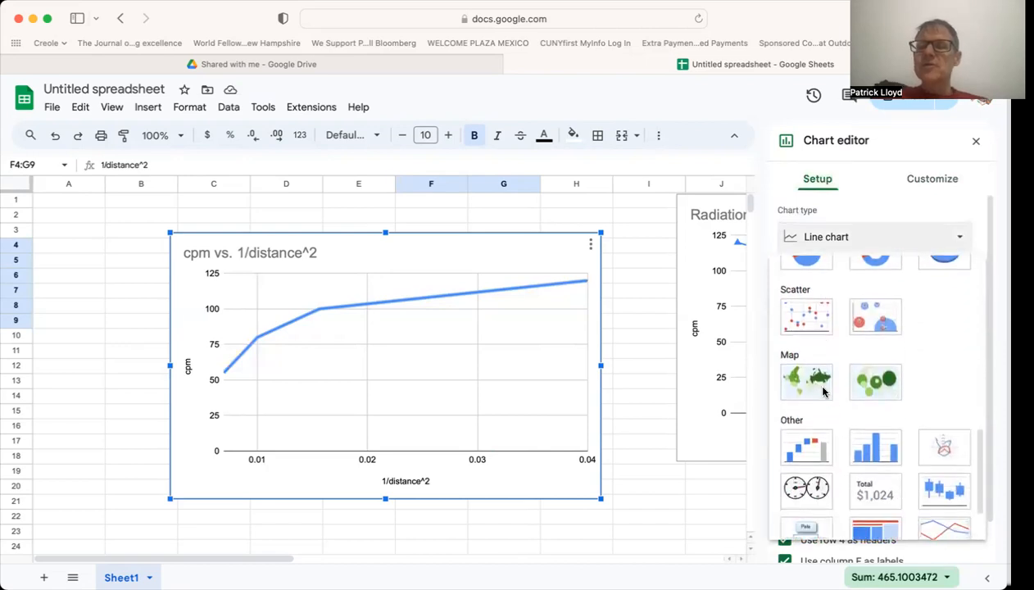
click(805, 311)
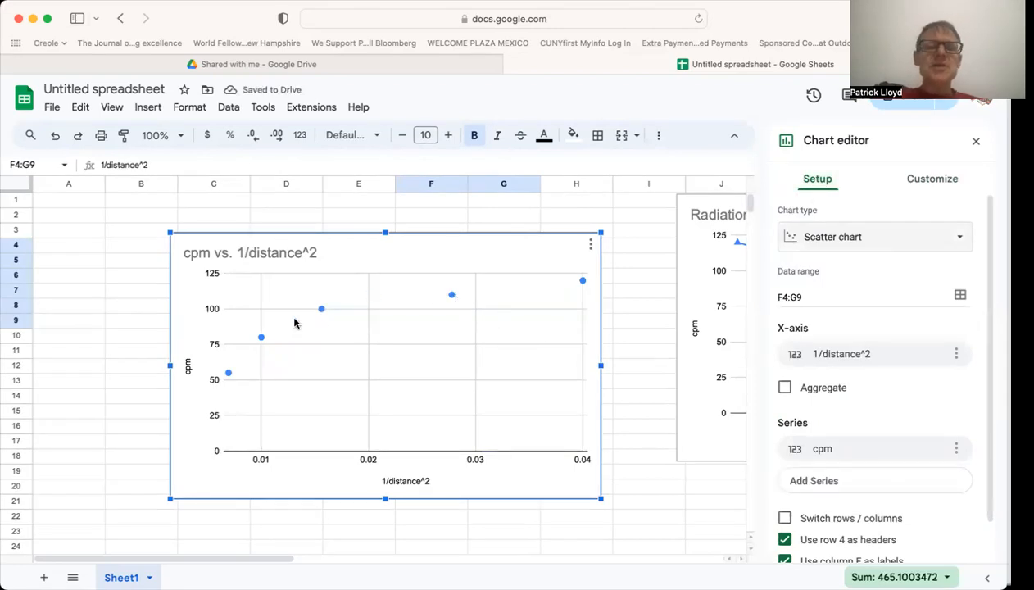
Look through the scatter chart's data setup, chart style, legend and title options.
scroll(847, 411, down, 1)
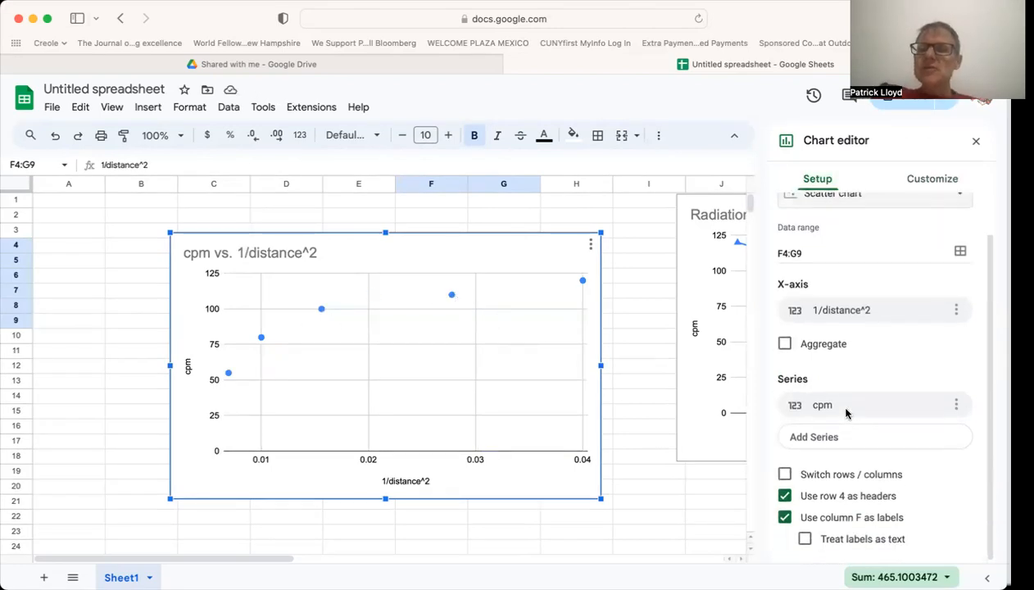
scroll(847, 412, up, 1)
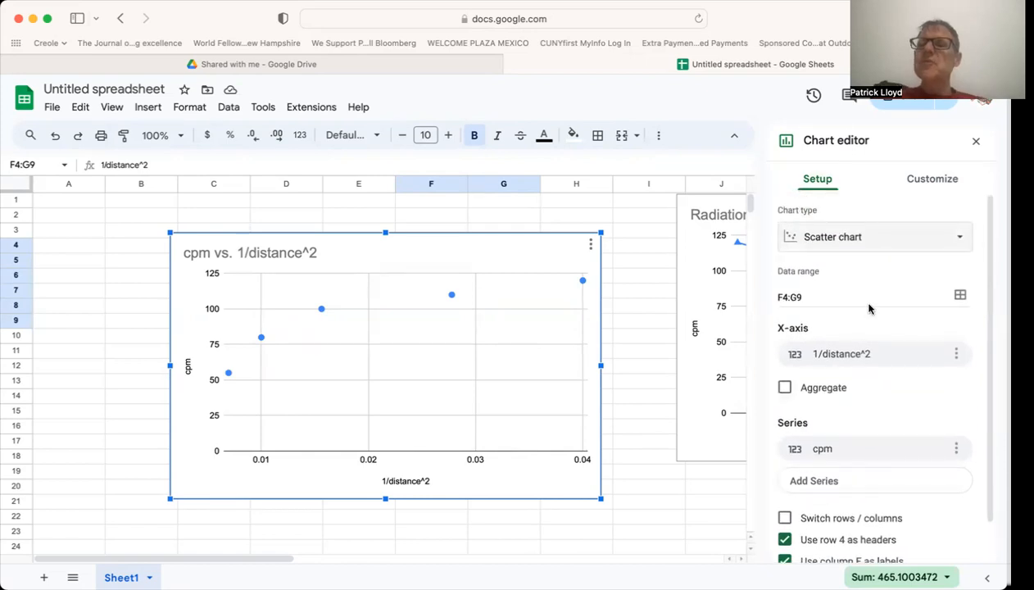
click(901, 178)
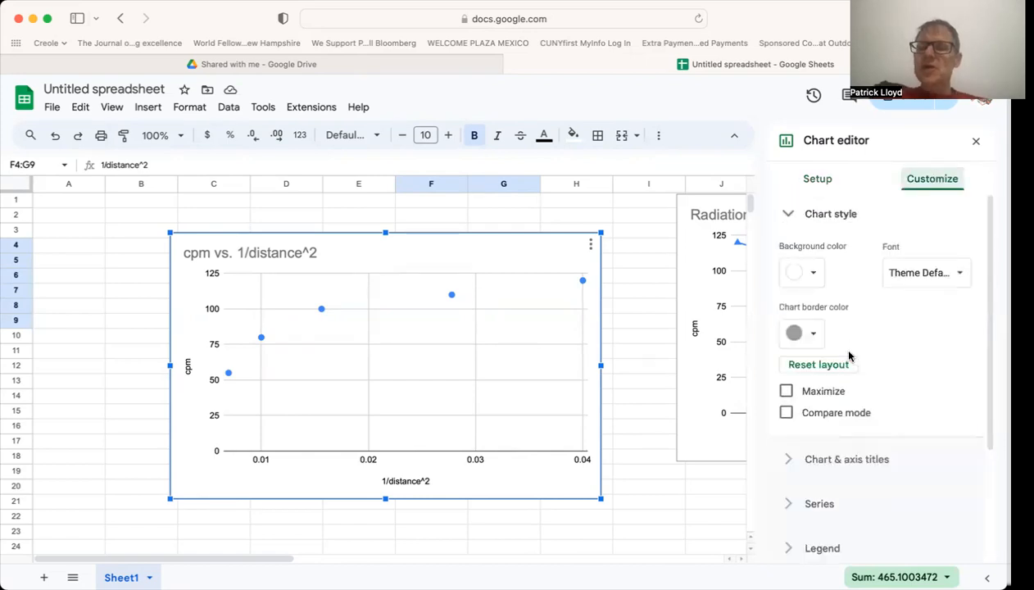
scroll(847, 358, down, 3)
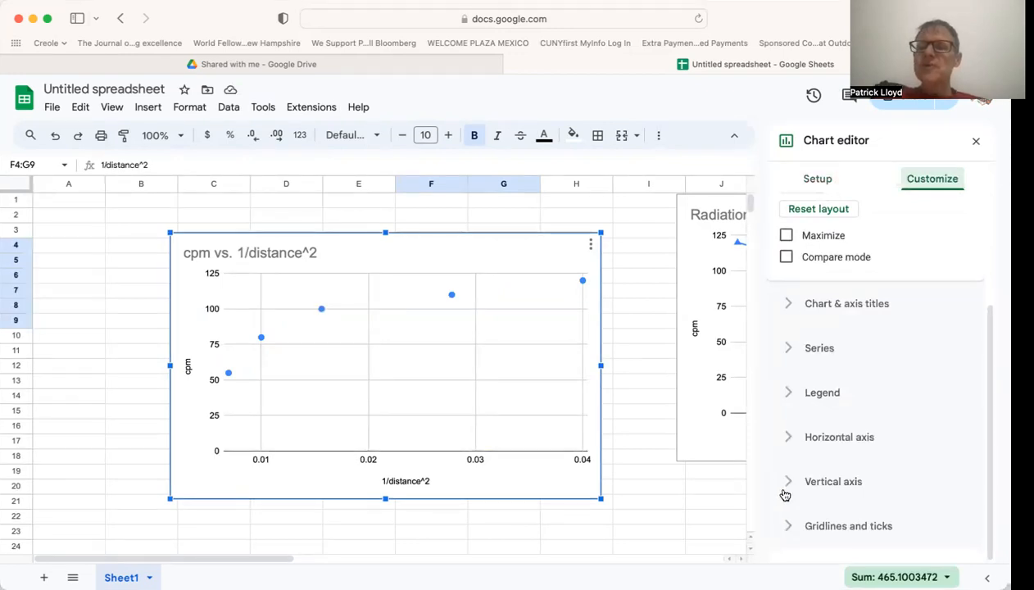
click(789, 393)
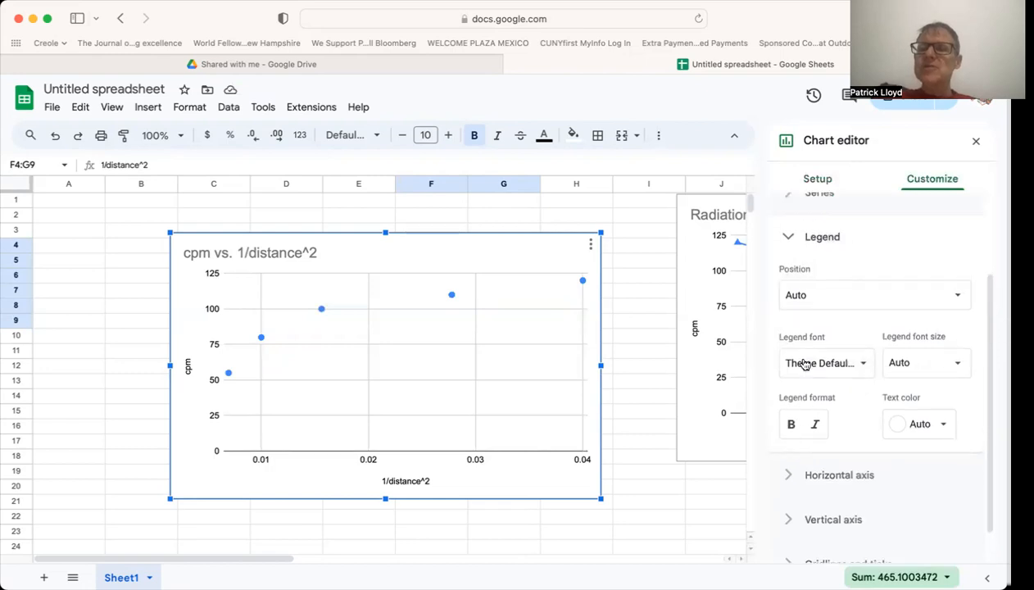
click(791, 236)
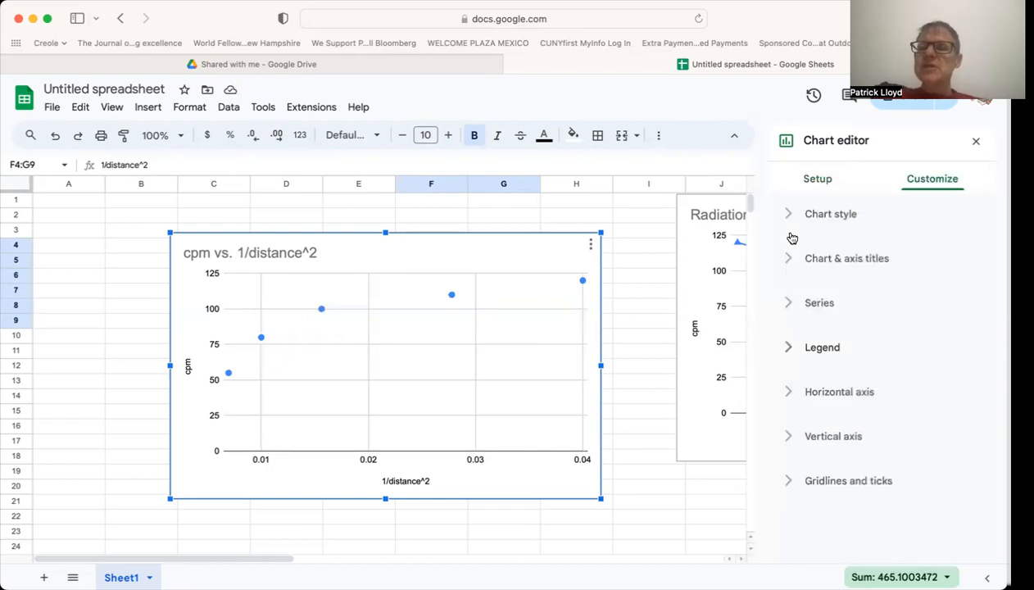
click(790, 259)
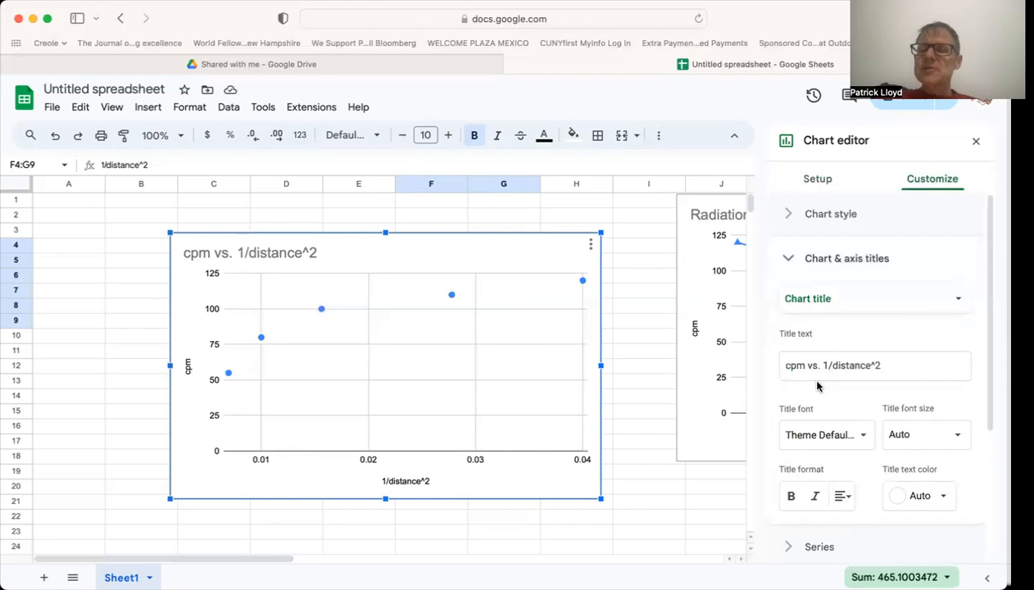
scroll(817, 386, down, 3)
scroll(816, 386, up, 1)
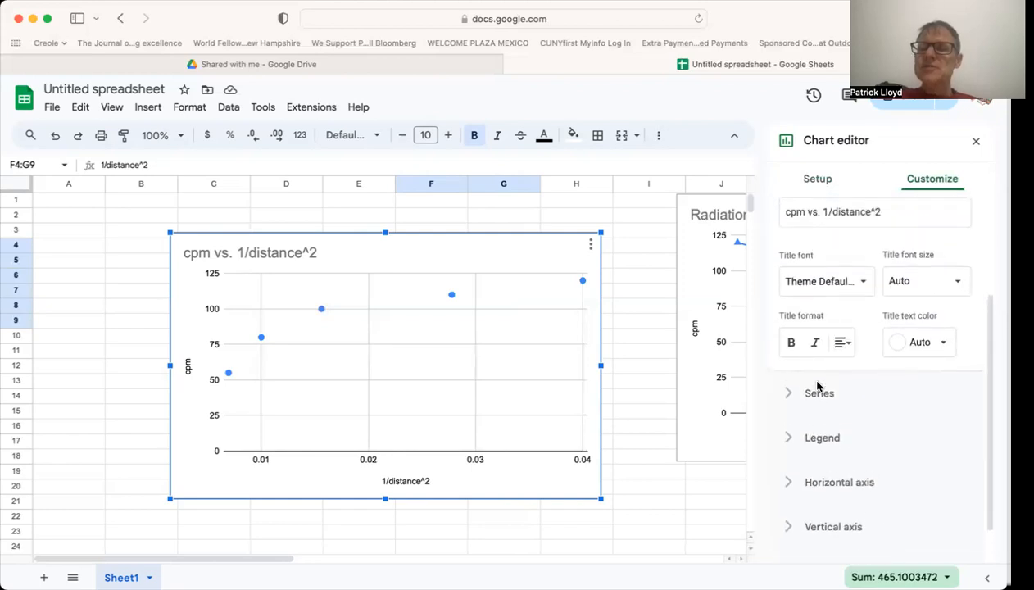
Add a trendline of type Linear to the cpm series of the scatter chart.
click(791, 394)
scroll(800, 400, down, 3)
scroll(801, 400, up, 5)
scroll(802, 403, down, 2)
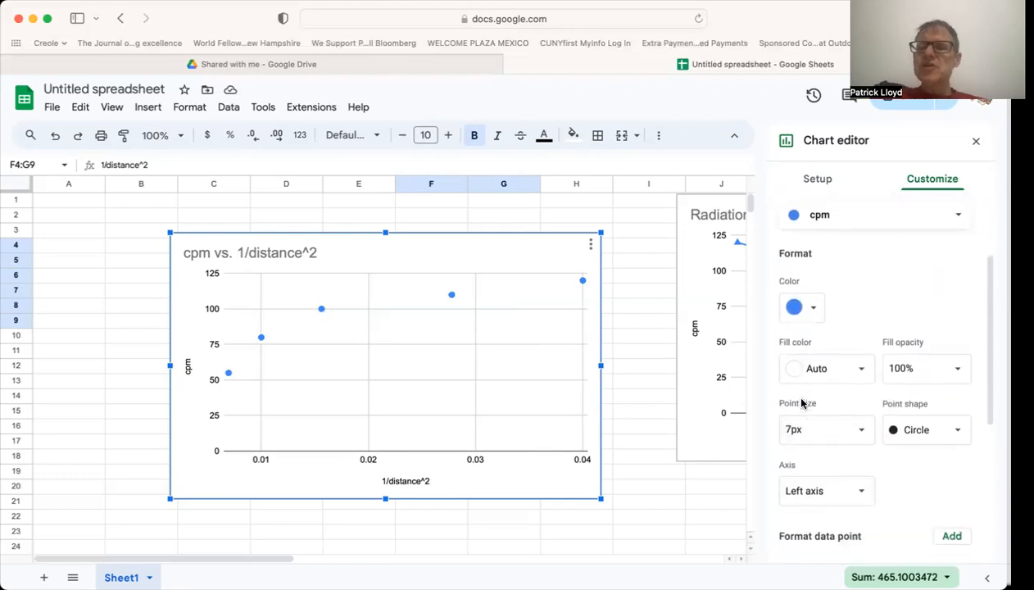
scroll(802, 403, down, 3)
scroll(801, 401, up, 5)
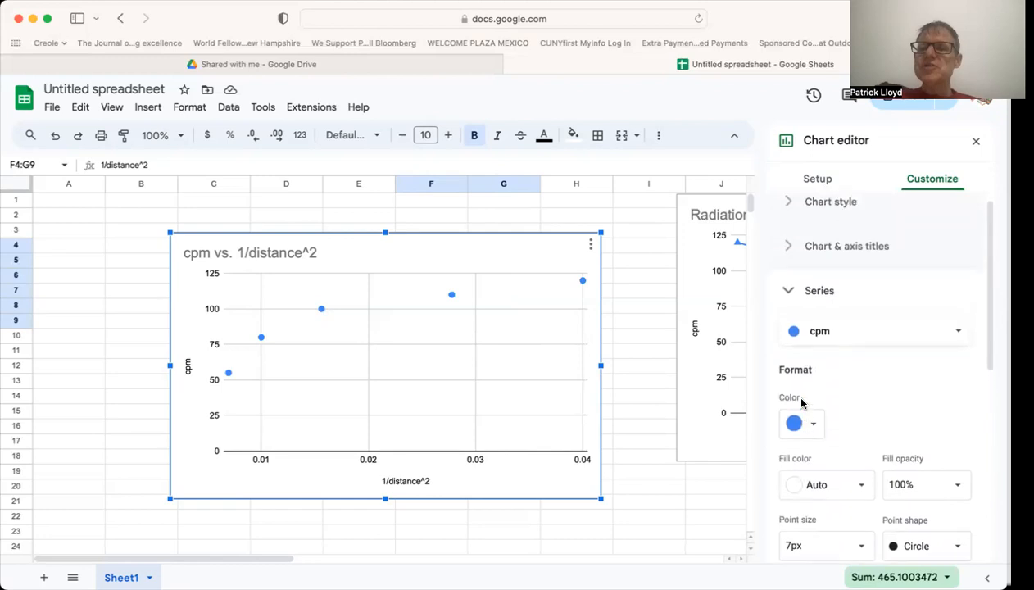
scroll(801, 400, up, 1)
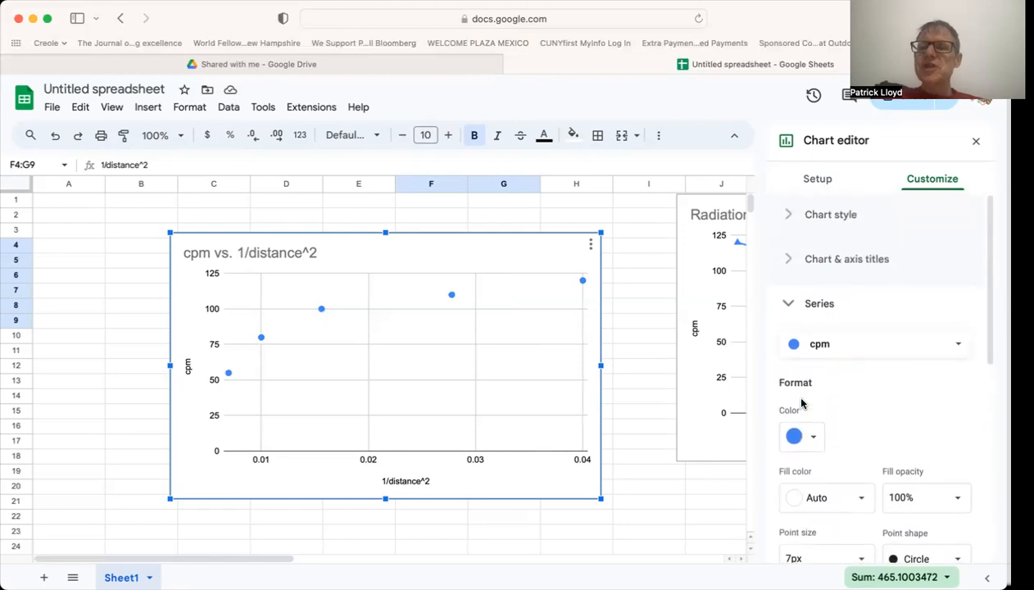
click(789, 304)
click(789, 305)
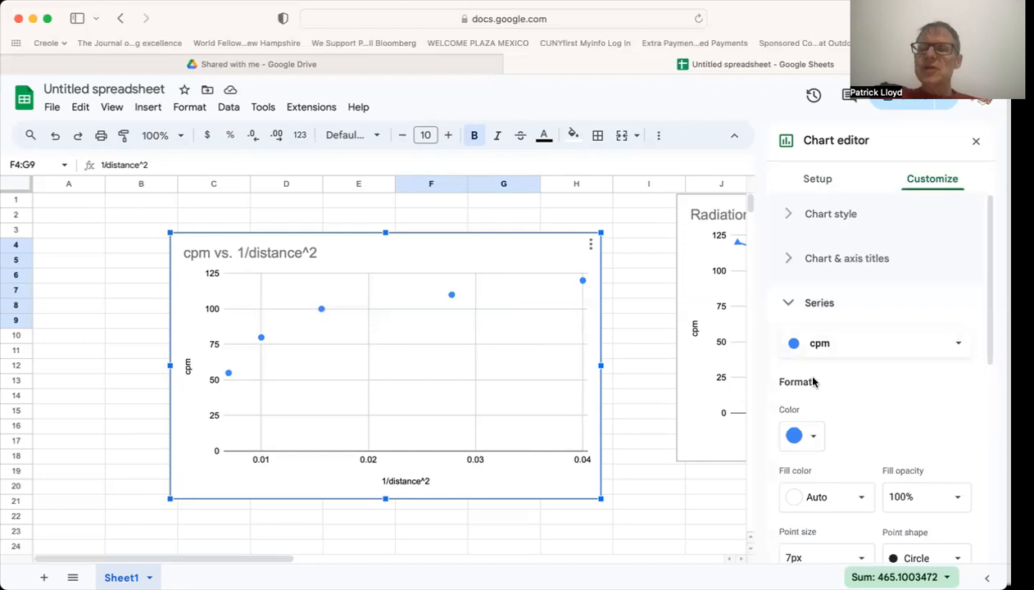
scroll(813, 381, down, 5)
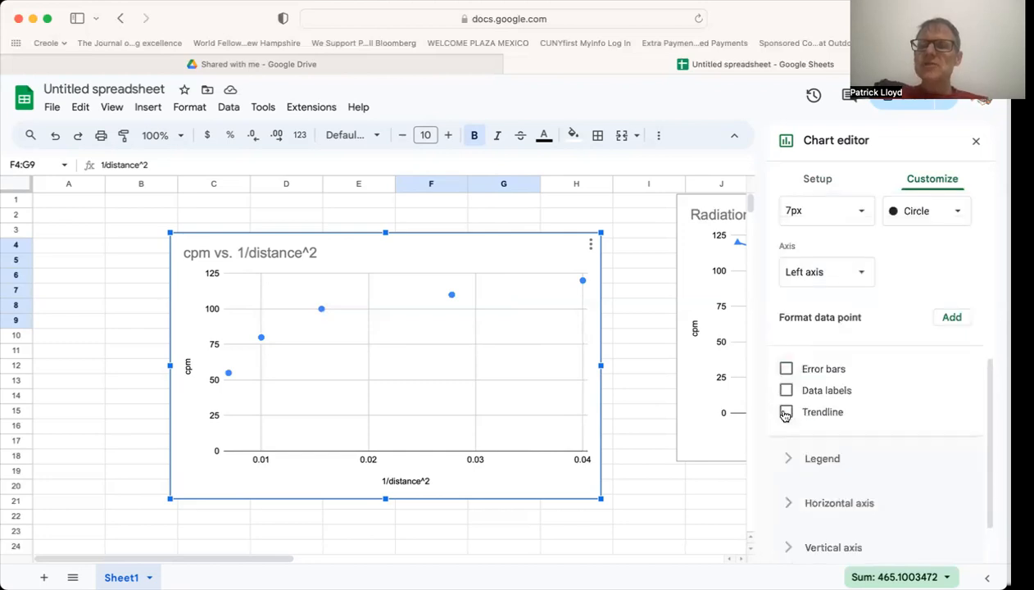
click(785, 413)
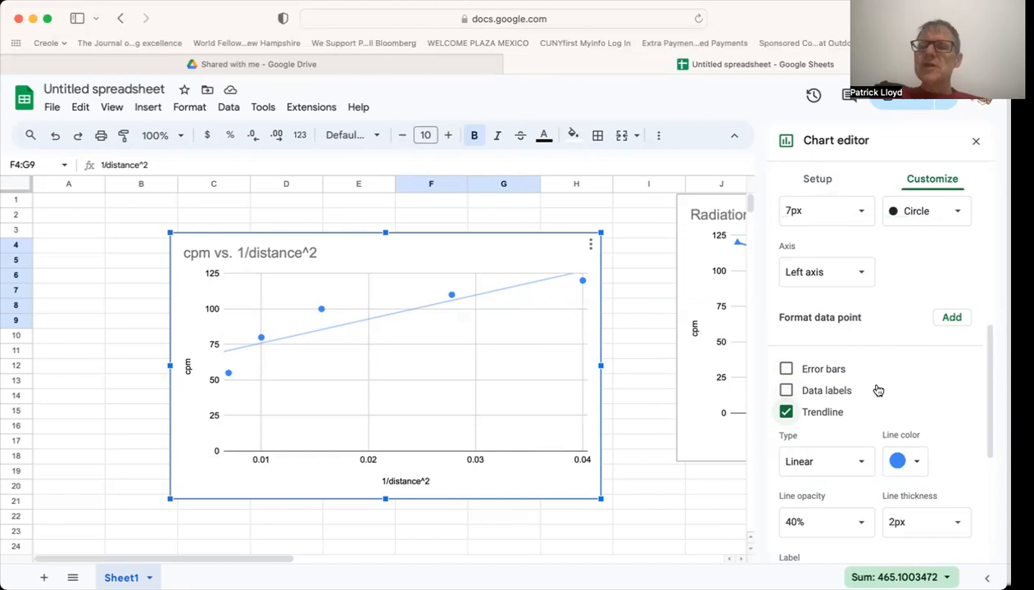
scroll(877, 390, down, 1)
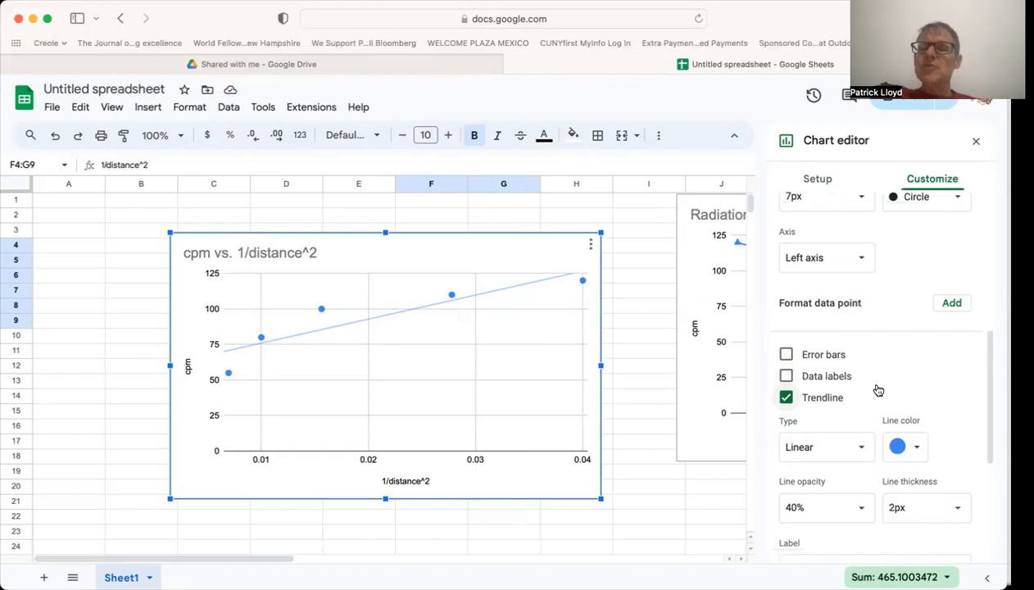
click(860, 450)
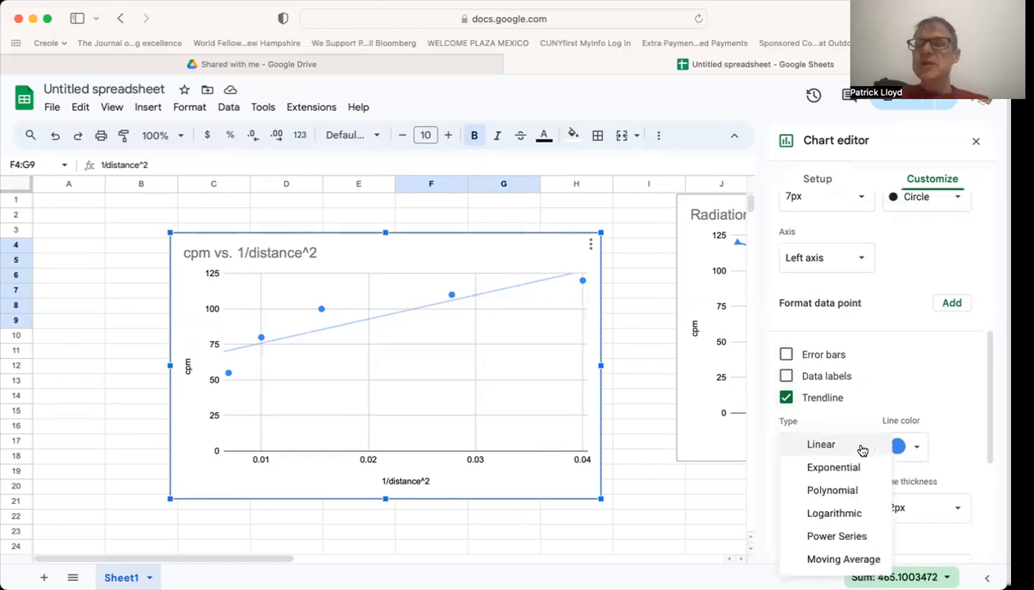
click(862, 450)
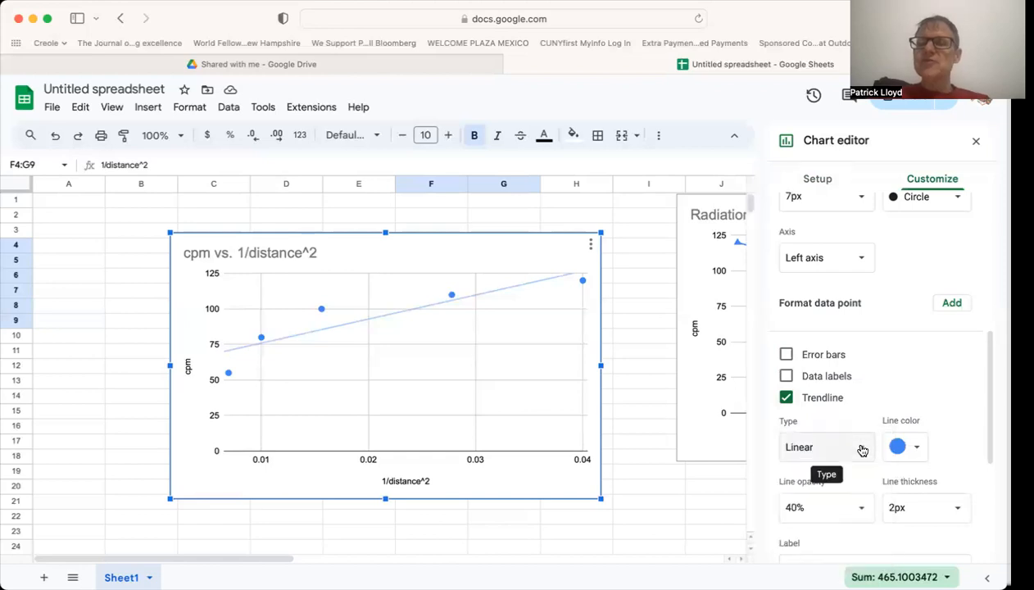
Show the R² value for the cpm series' linear trendline.
scroll(871, 407, up, 1)
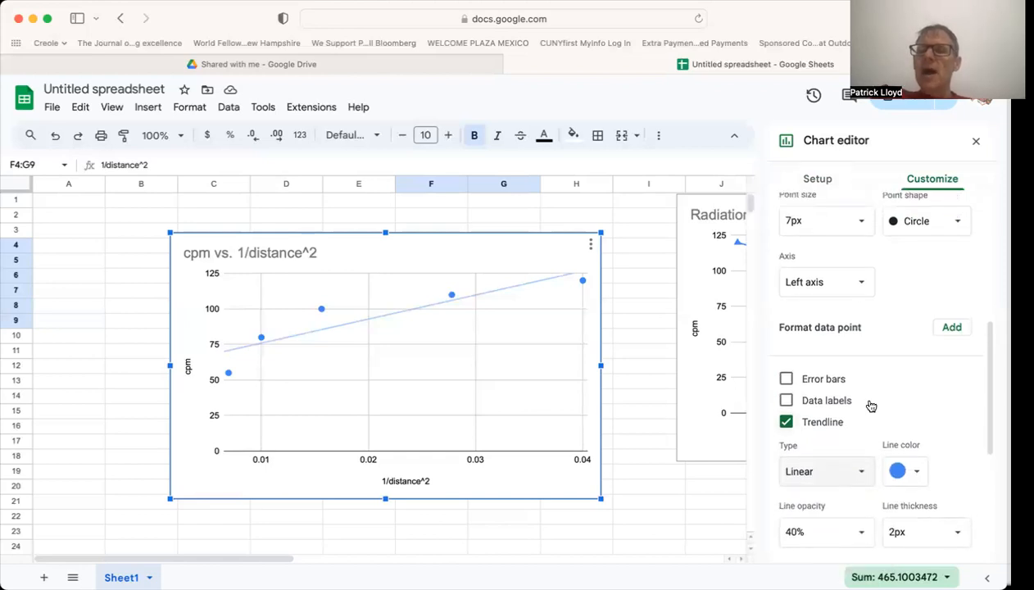
scroll(870, 406, down, 6)
scroll(870, 406, up, 2)
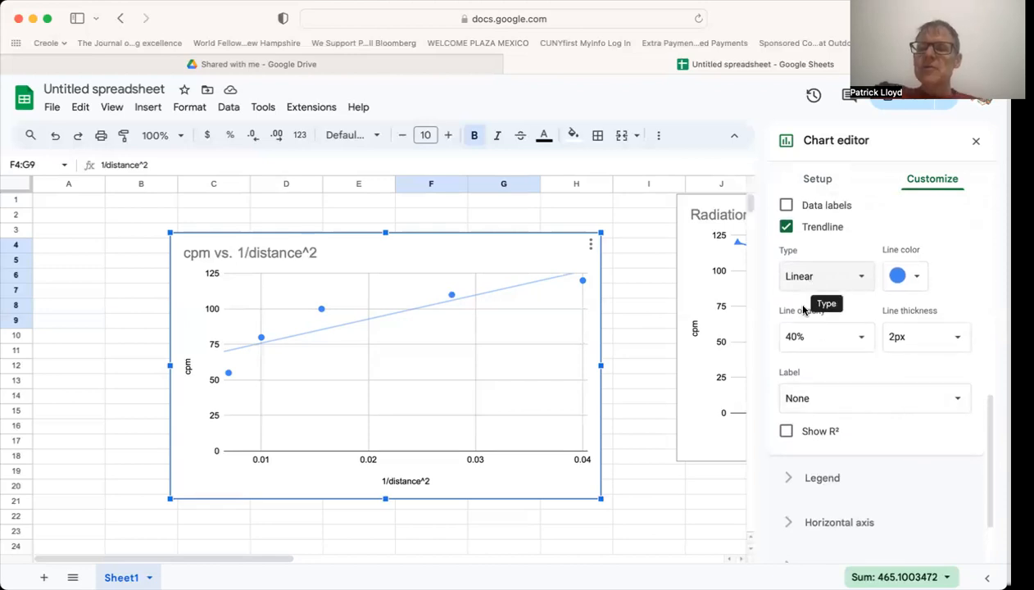
click(785, 432)
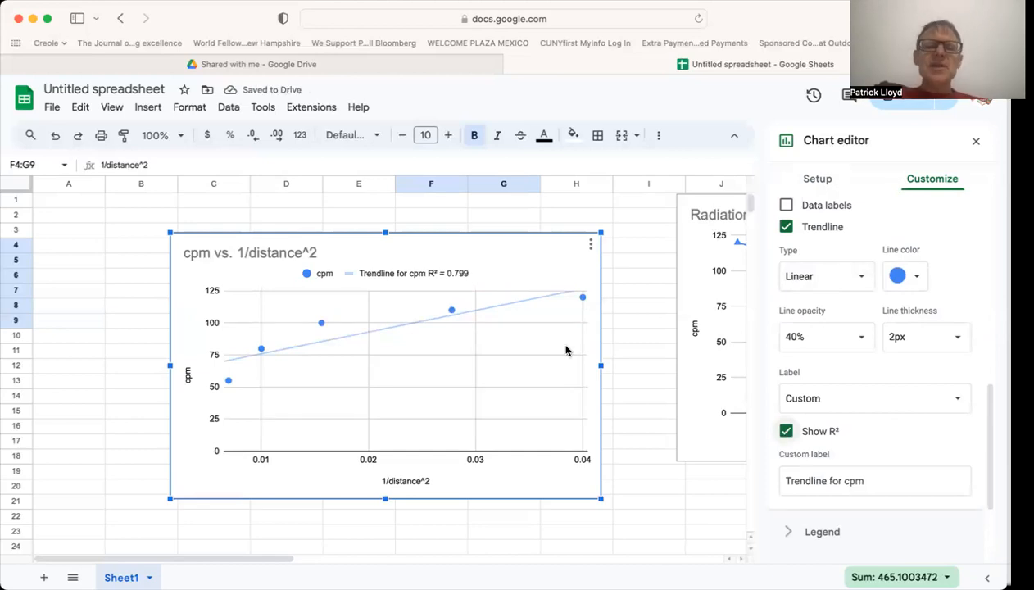
Move the scatter chart slightly so its upper-left corner lies in cell C1.
drag(428, 353, 437, 249)
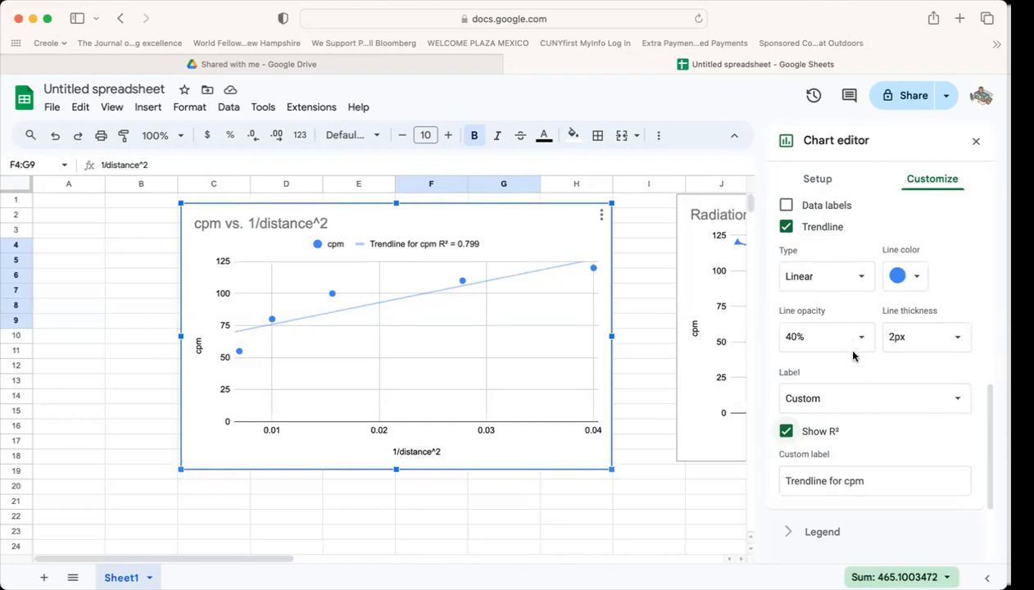
scroll(853, 360, up, 3)
scroll(854, 366, up, 6)
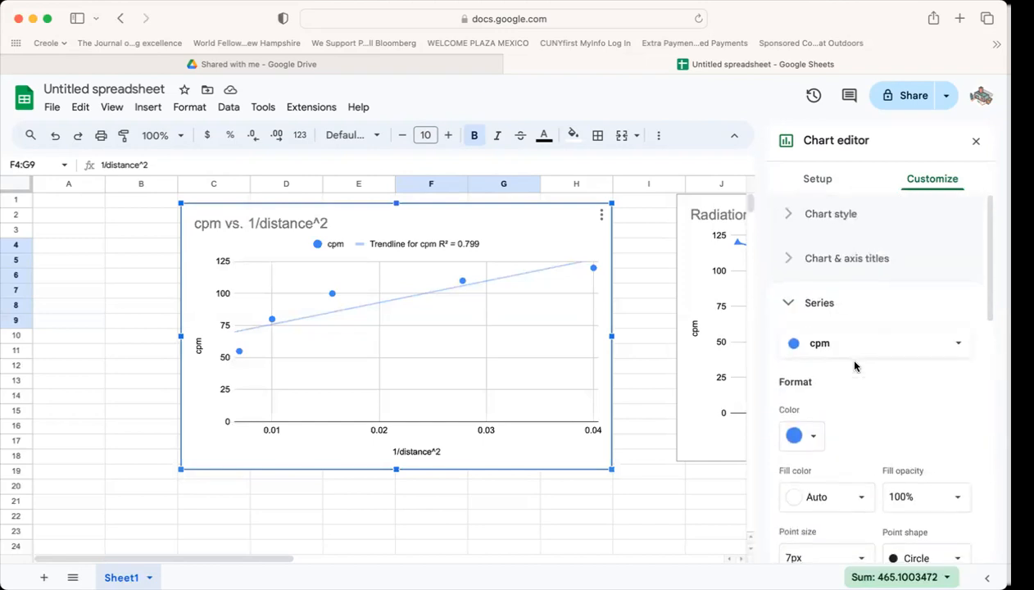
Look through the scatter chart's title options and the cpm series' format and trendline options.
click(844, 346)
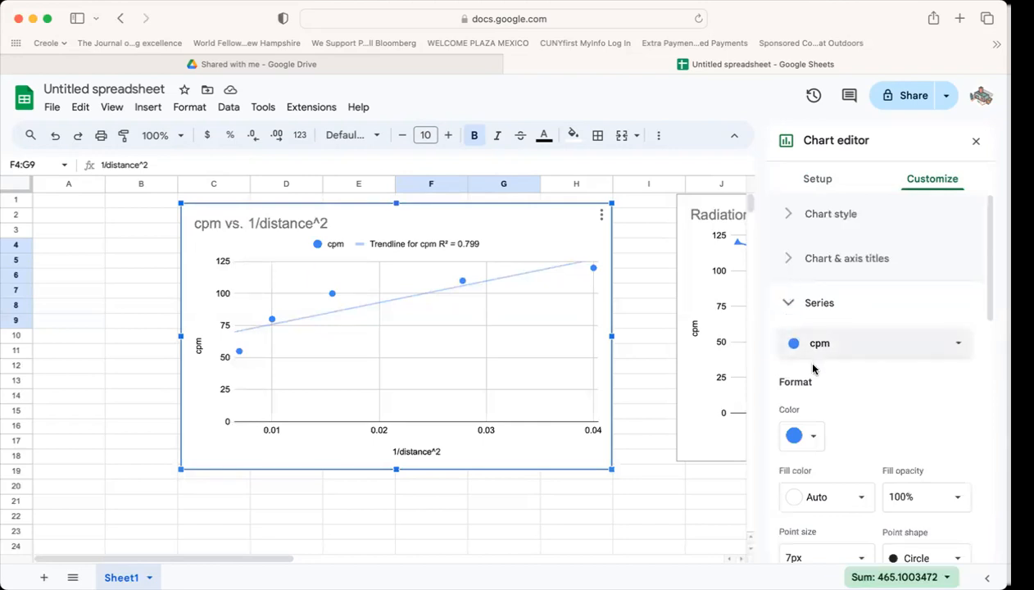
click(782, 258)
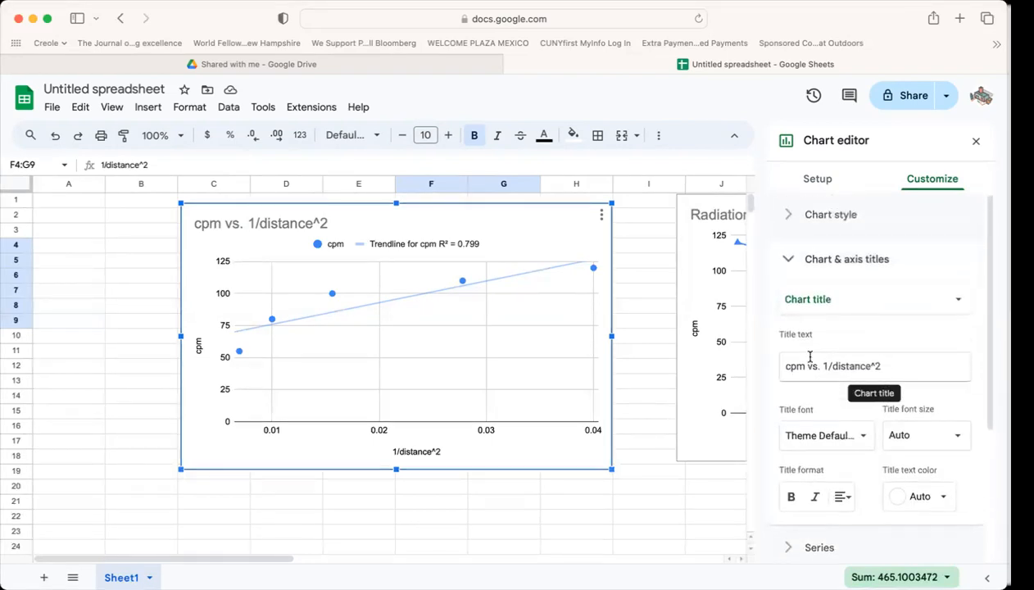
scroll(809, 357, down, 5)
scroll(810, 357, up, 2)
scroll(809, 357, down, 2)
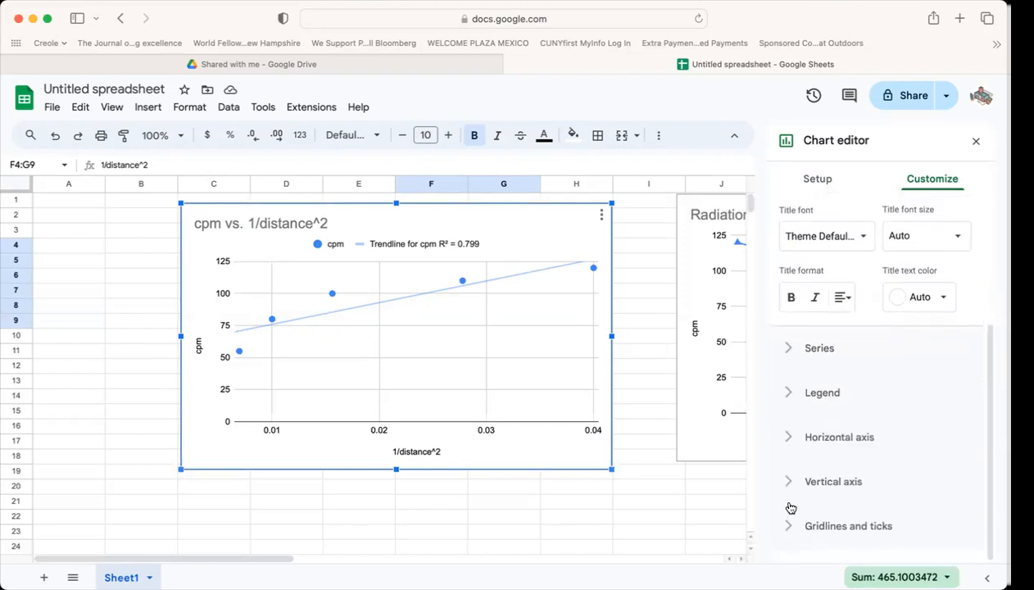
click(792, 350)
scroll(814, 401, down, 2)
scroll(814, 401, down, 5)
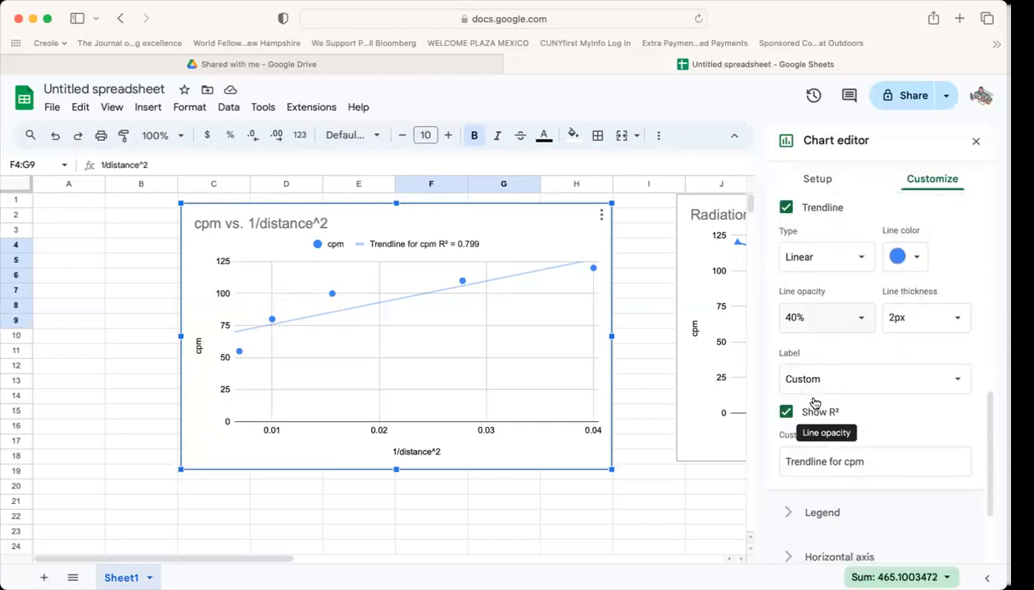
scroll(810, 354, up, 4)
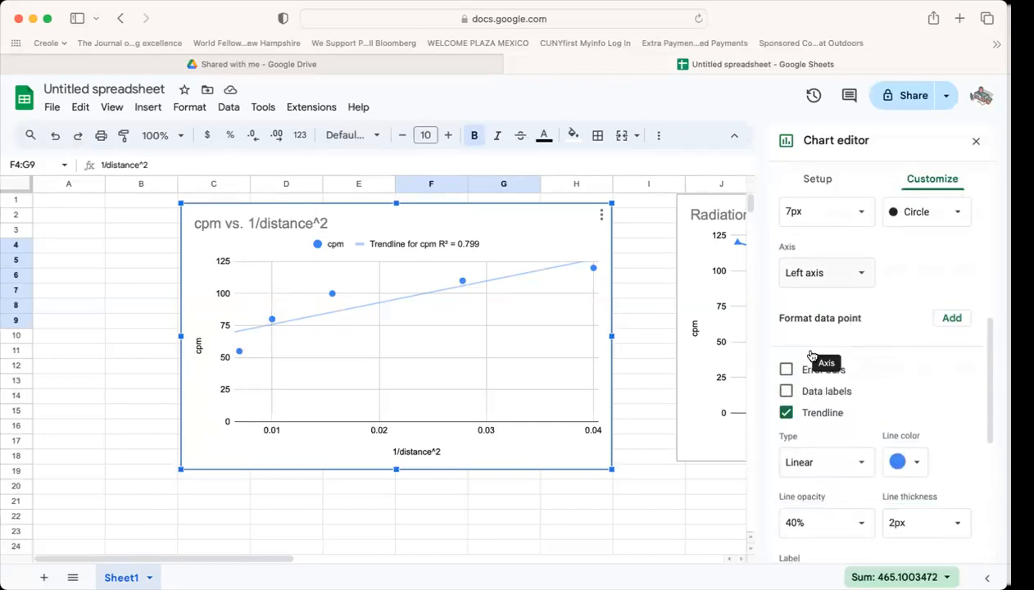
scroll(811, 354, up, 5)
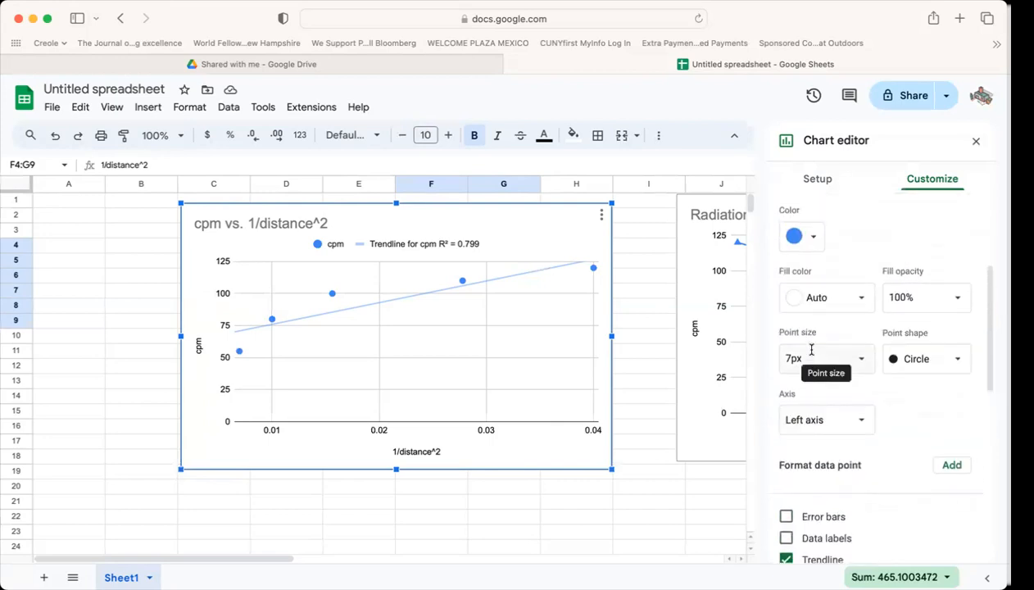
scroll(811, 350, up, 1)
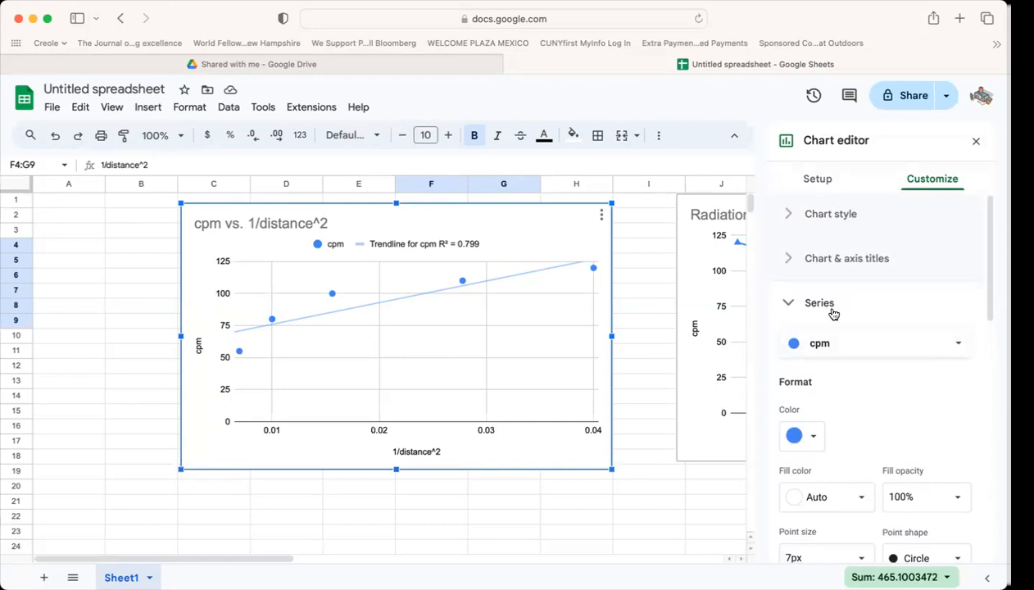
Label the cpm series' linear trendline with its equation using the Use Equation option, and collapse the series options.
scroll(816, 392, down, 5)
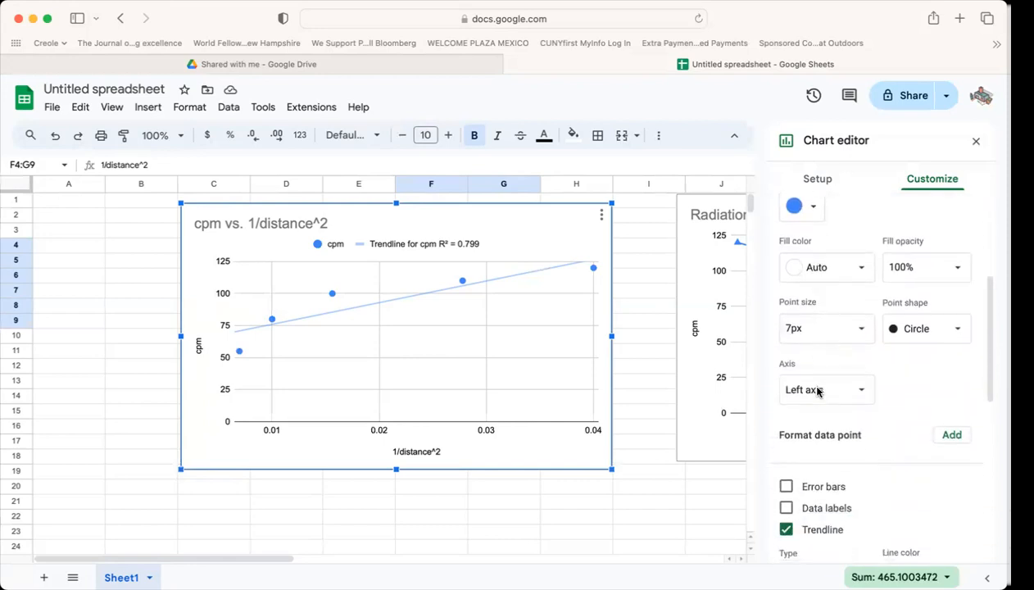
scroll(816, 391, down, 4)
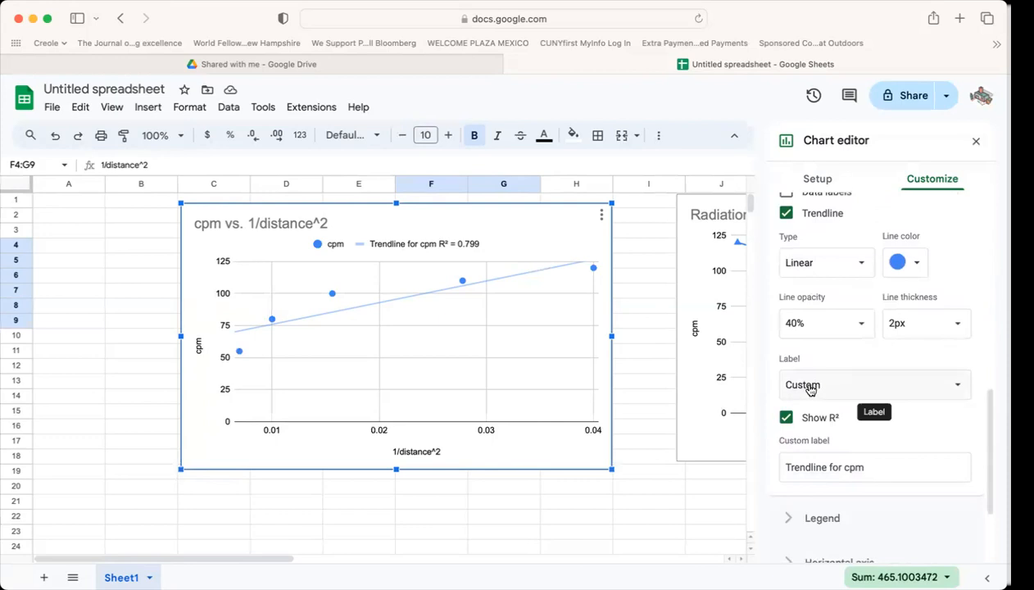
click(957, 385)
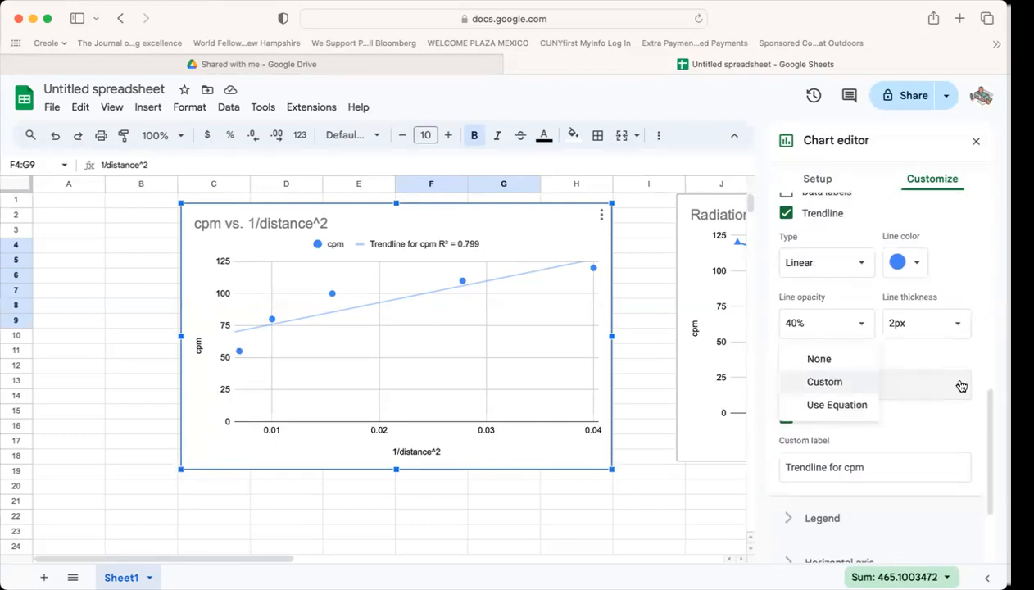
click(865, 406)
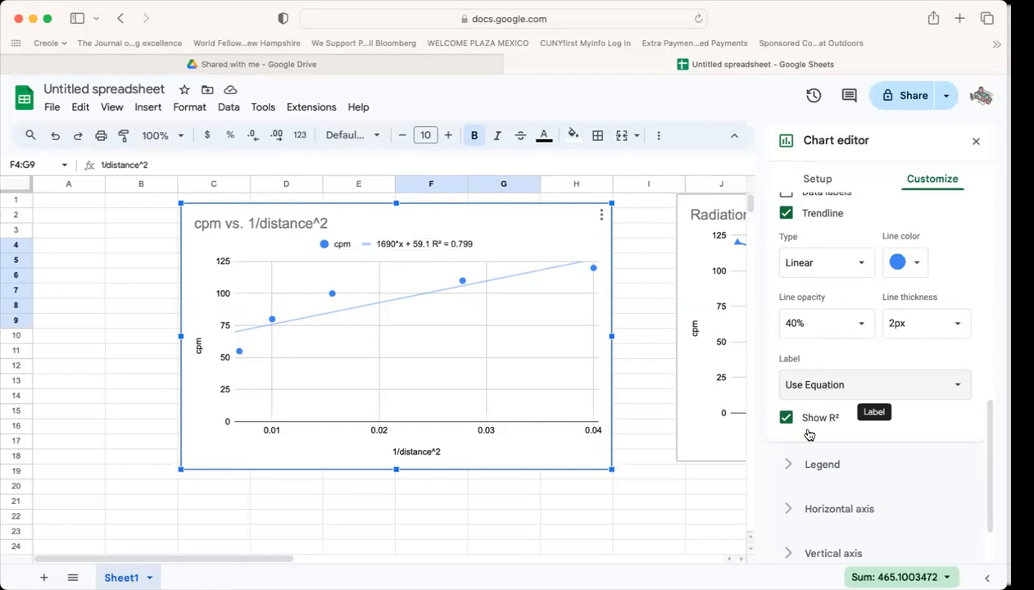
scroll(808, 427, up, 5)
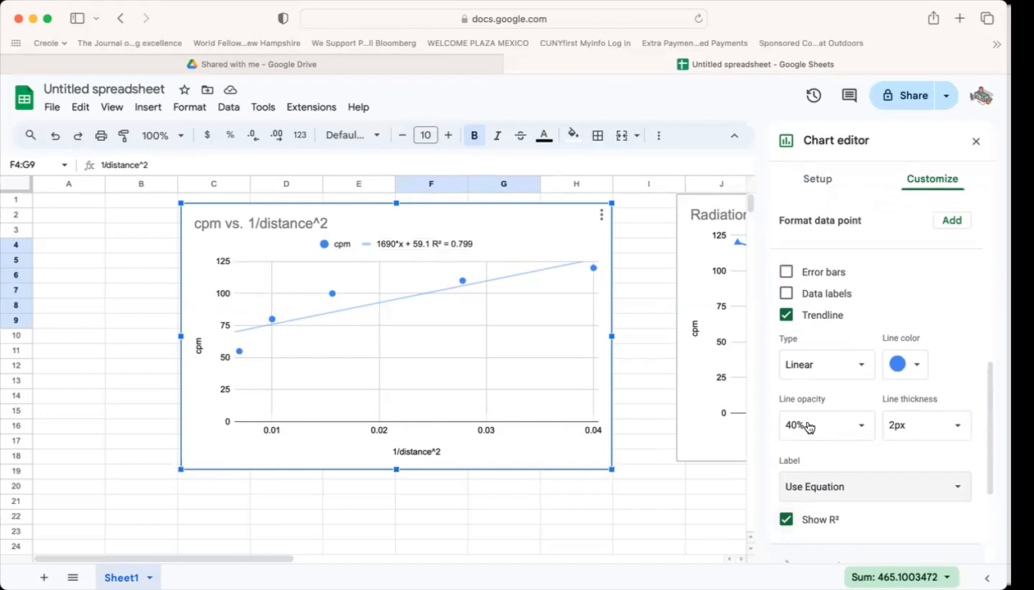
scroll(807, 426, up, 7)
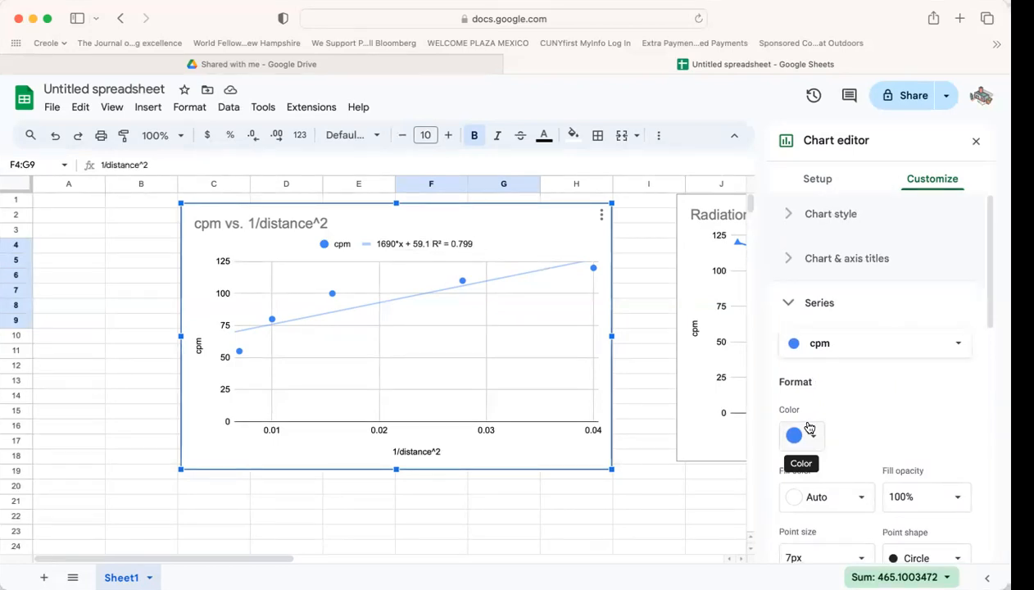
click(790, 304)
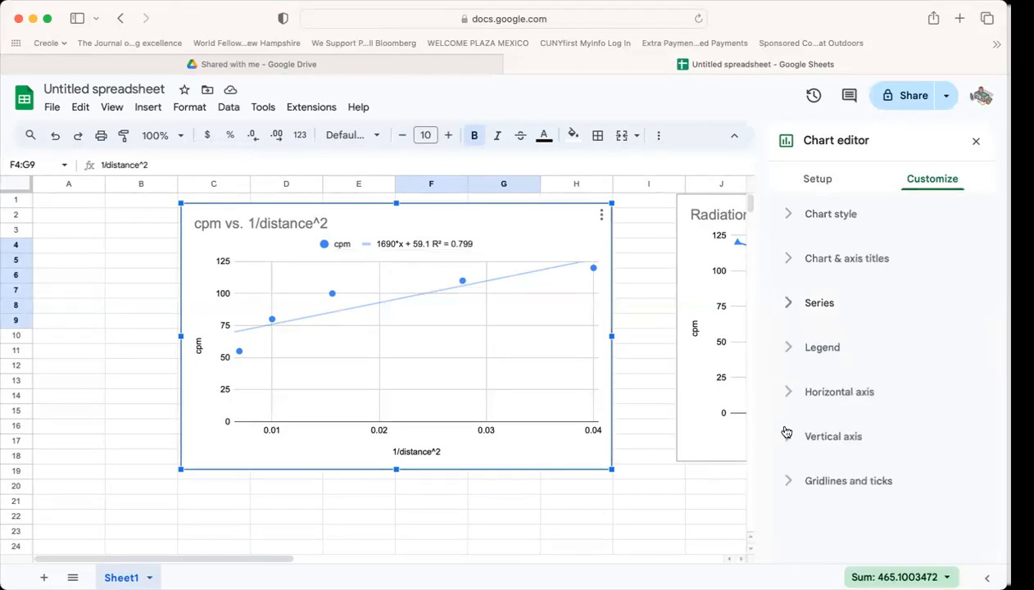